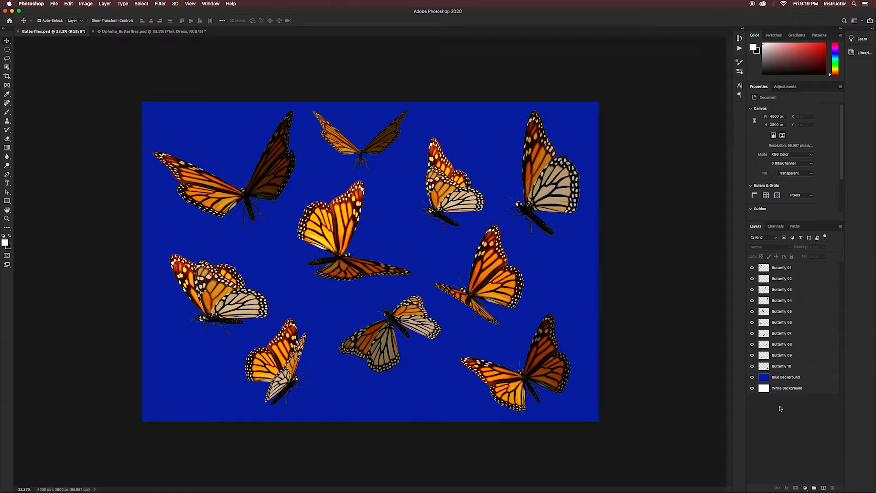
Step: Copy the Butterfly 01 layer from Butterflies.psd into the upper middle of Ophelia_Butterflies.psd and check it by toggling its visibility
{"action": "left_click", "coordinate": [166, 32]}
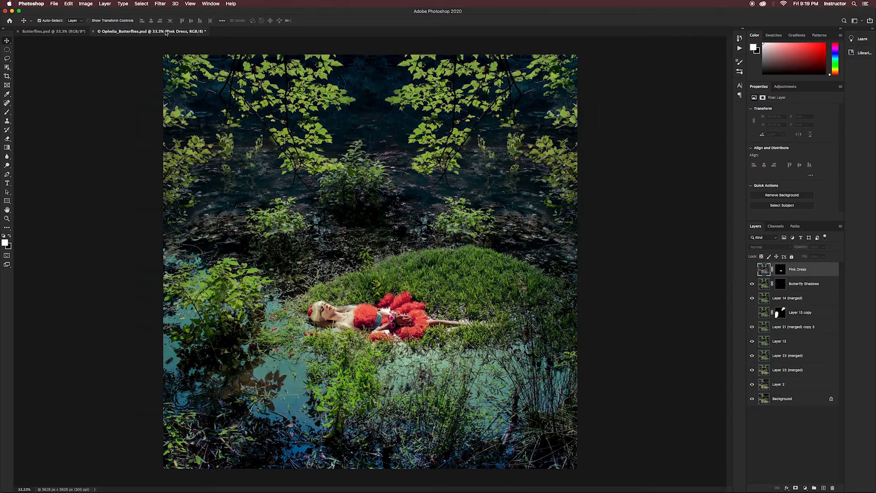
{"action": "left_click", "coordinate": [57, 32]}
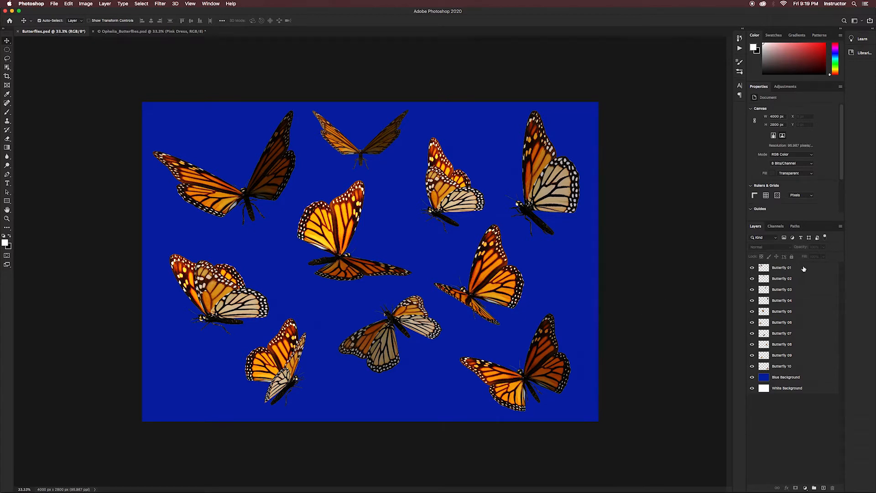
{"action": "left_click_drag", "start_coordinate": [804, 269], "coordinate": [370, 197]}
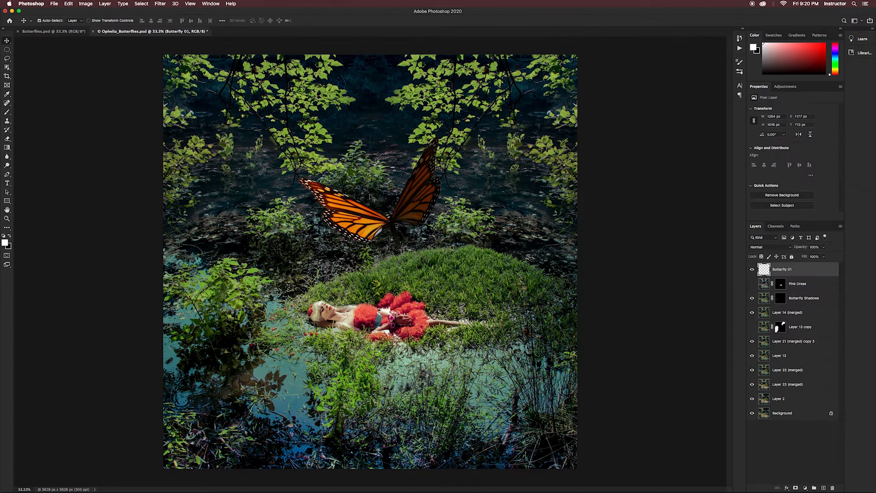
{"action": "left_click", "coordinate": [753, 270]}
{"action": "left_click", "coordinate": [752, 270]}
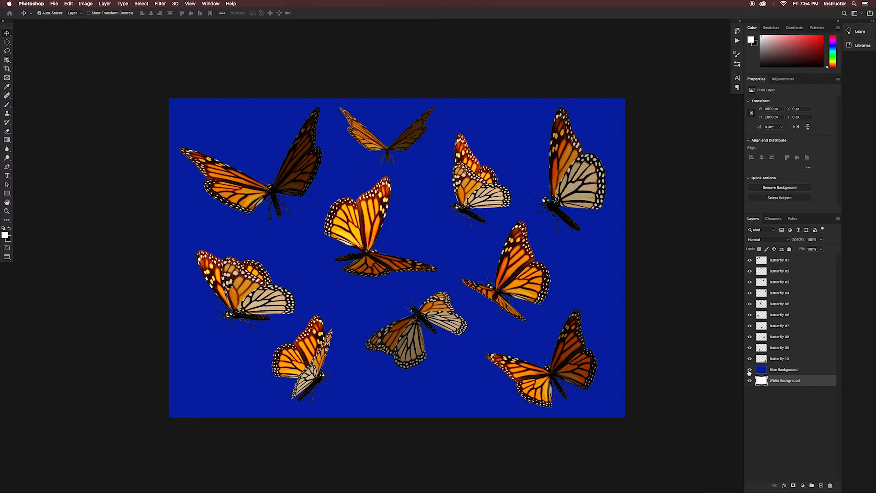
Step: Convert the Butterfly 01 layer in Butterflies.psd to a Smart Object
{"action": "left_click", "coordinate": [748, 372]}
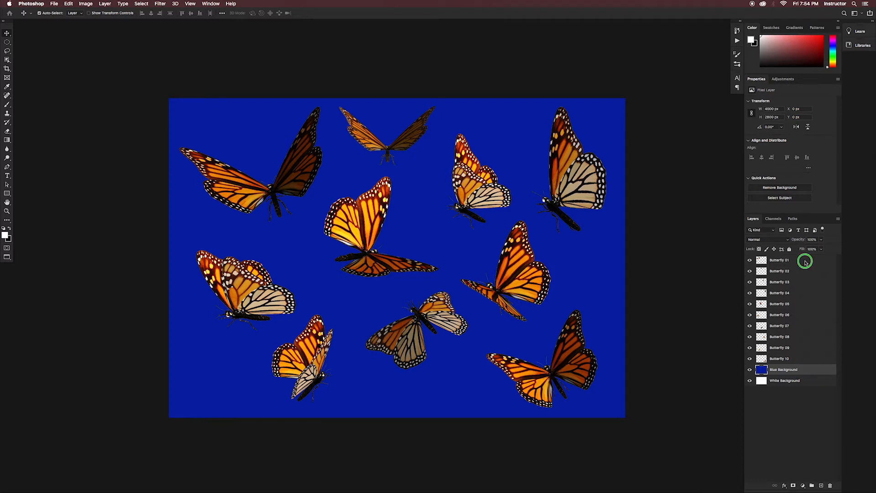
{"action": "right_click", "coordinate": [805, 264]}
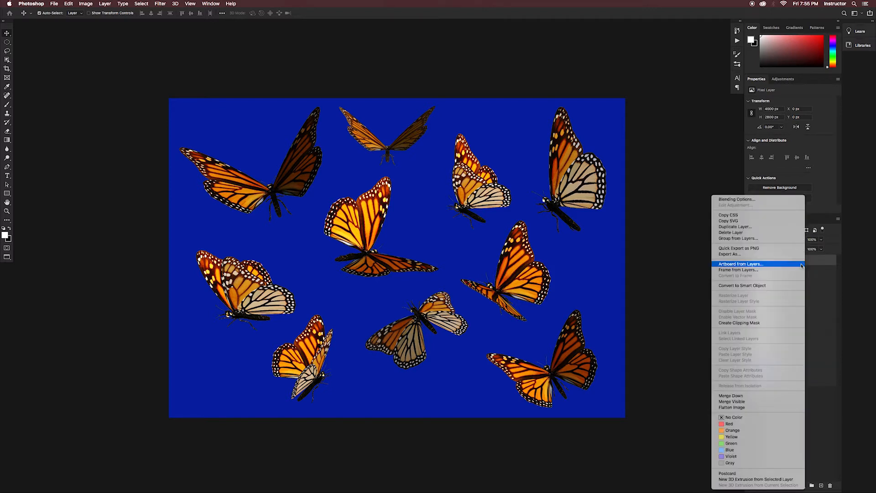
{"action": "left_click", "coordinate": [762, 286]}
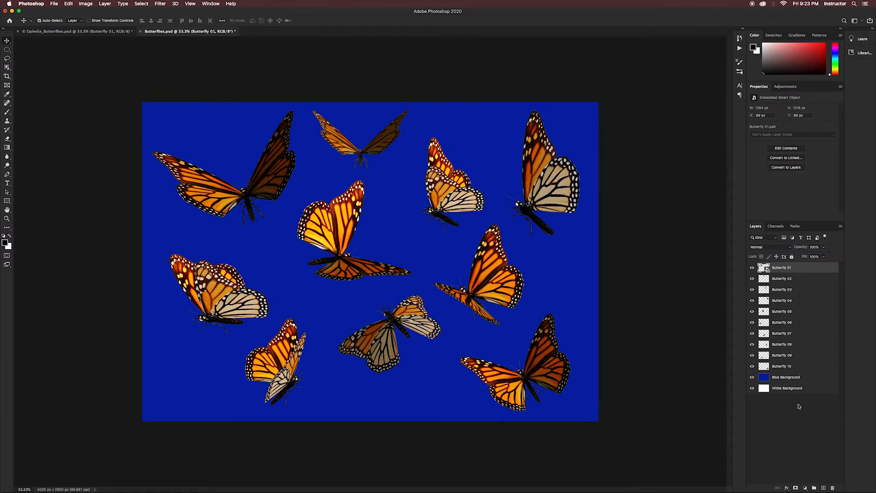
Step: Convert the Butterfly 01 Smart Object back to layers
{"action": "right_click", "coordinate": [815, 270]}
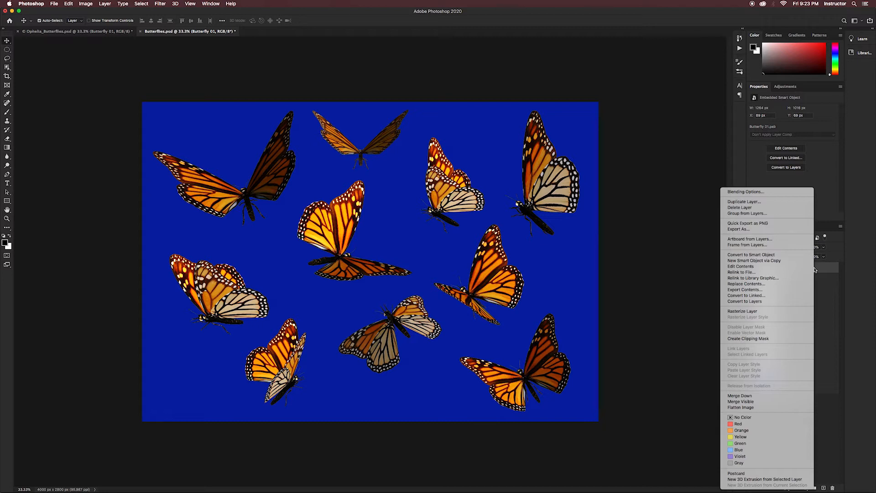
{"action": "left_click", "coordinate": [762, 302]}
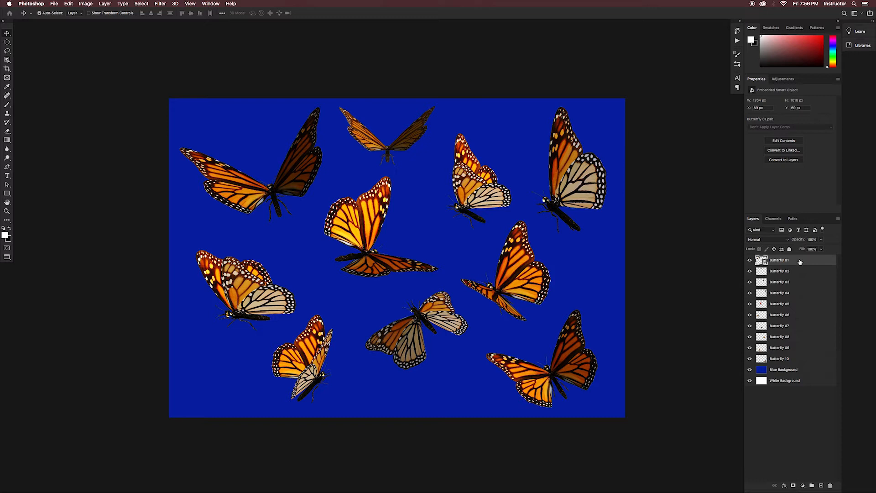
Step: Free-transform the Butterfly 01 Smart Object, scaling it to 97.41% and rotating it to -4.70 degrees
{"action": "key", "text": "super+t"}
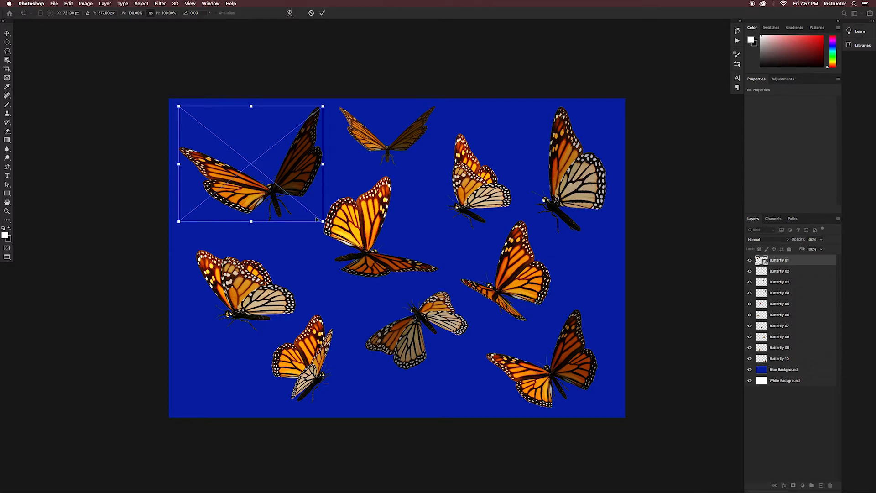
{"action": "left_click_drag", "start_coordinate": [323, 221], "coordinate": [292, 214]}
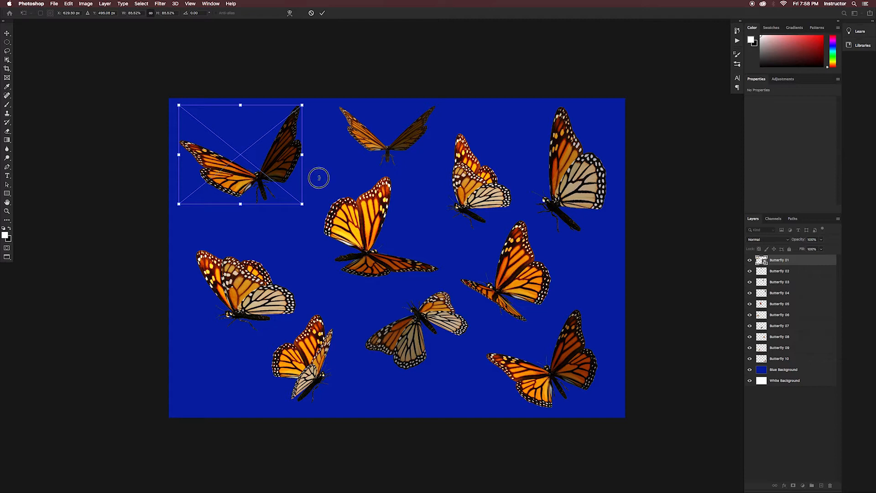
{"action": "left_click_drag", "start_coordinate": [318, 178], "coordinate": [313, 160]}
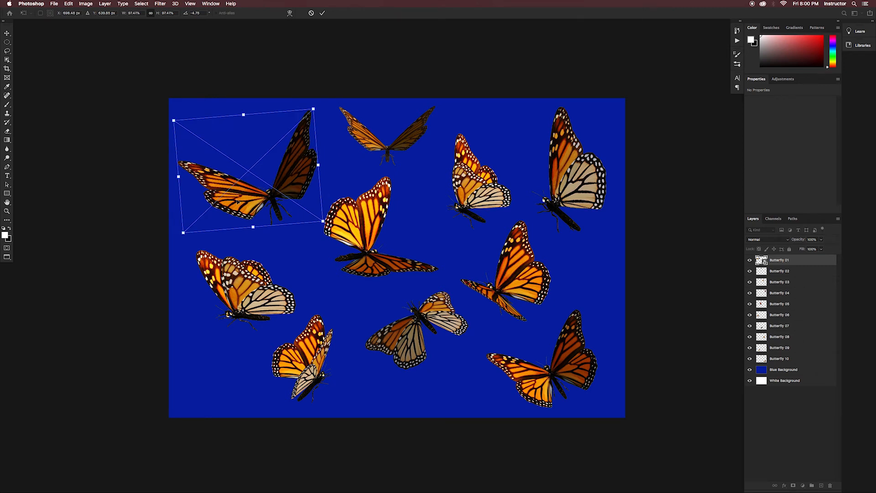
{"action": "key", "text": "Return"}
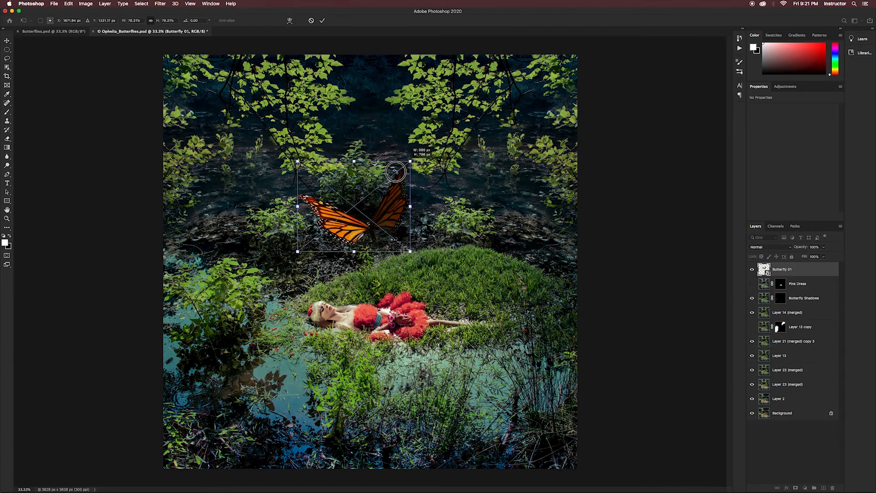
Step: Identify the Butterfly 08 layer by toggling its visibility, and convert it to a Smart Object
{"action": "left_click_drag", "start_coordinate": [391, 172], "coordinate": [197, 301]}
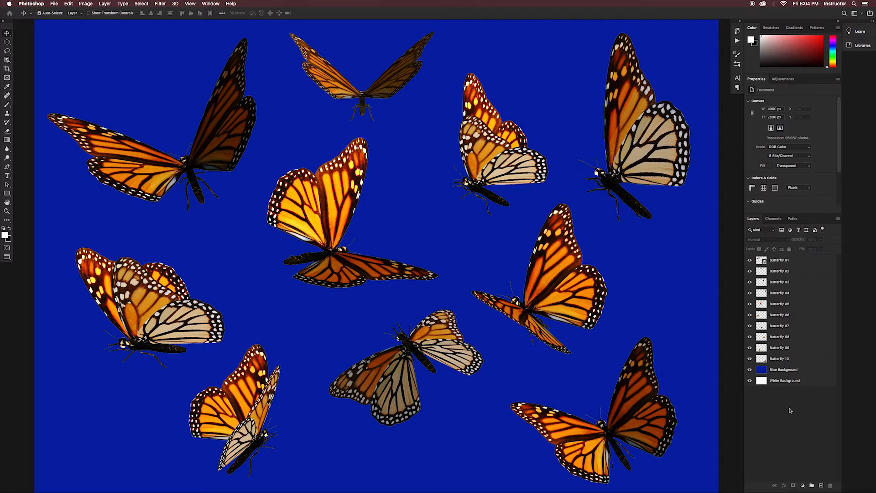
{"action": "left_click", "coordinate": [750, 337]}
{"action": "left_click", "coordinate": [750, 337]}
{"action": "right_click", "coordinate": [801, 339]}
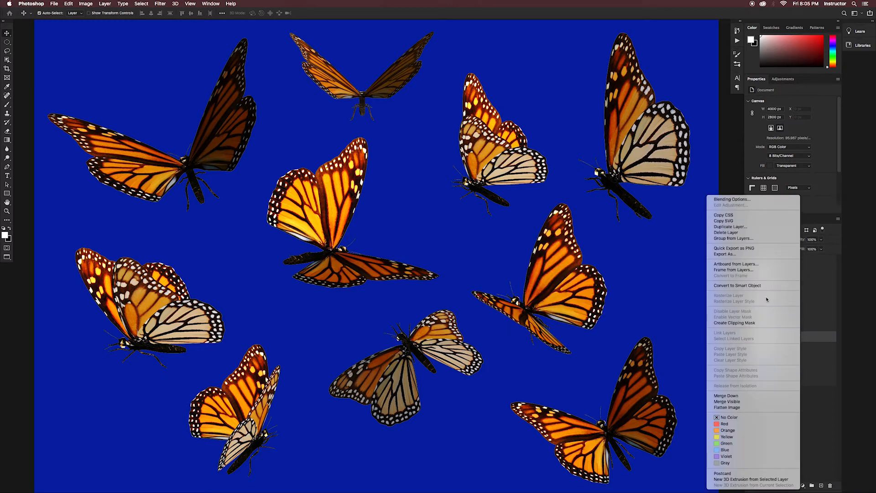
{"action": "left_click", "coordinate": [759, 286]}
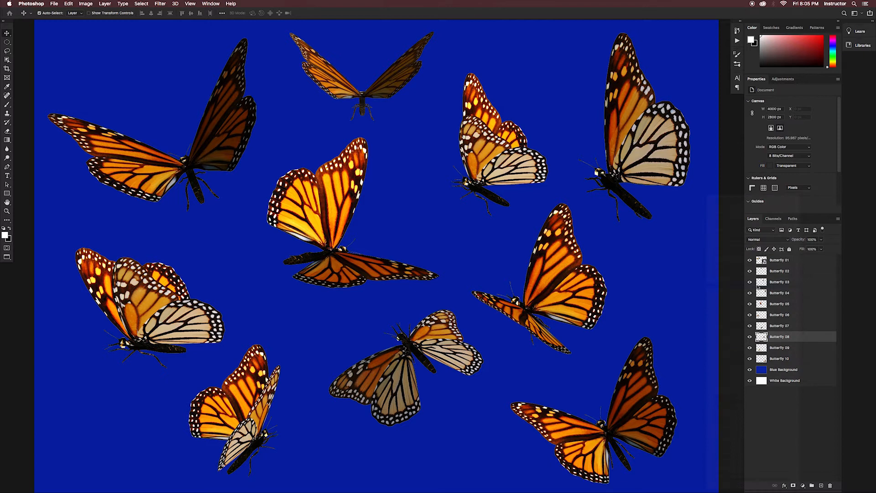
Step: Apply a strong Gaussian Blur to the Butterfly 08 Smart Object, fitting the butterfly in the filter preview
{"action": "left_click", "coordinate": [160, 5]}
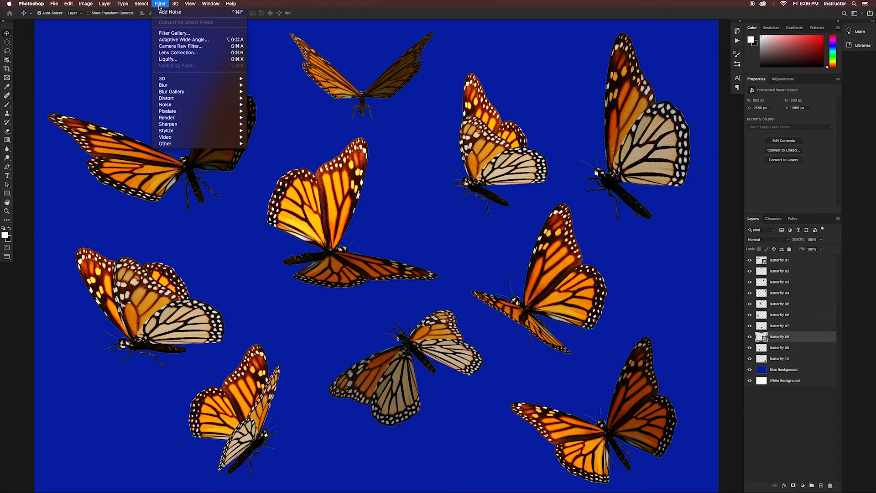
{"action": "mouse_move", "coordinate": [175, 86]}
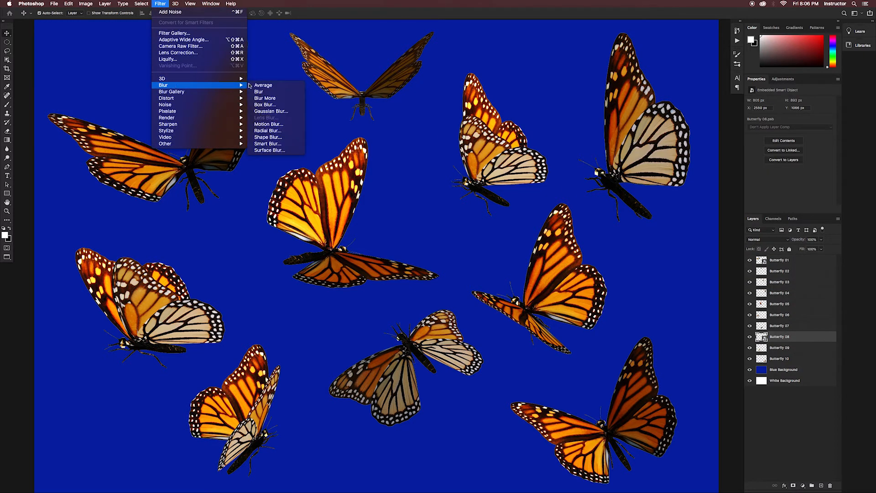
{"action": "left_click", "coordinate": [273, 111]}
{"action": "left_click_drag", "start_coordinate": [351, 237], "coordinate": [338, 250]}
{"action": "left_click", "coordinate": [346, 278]}
{"action": "left_click", "coordinate": [346, 277]}
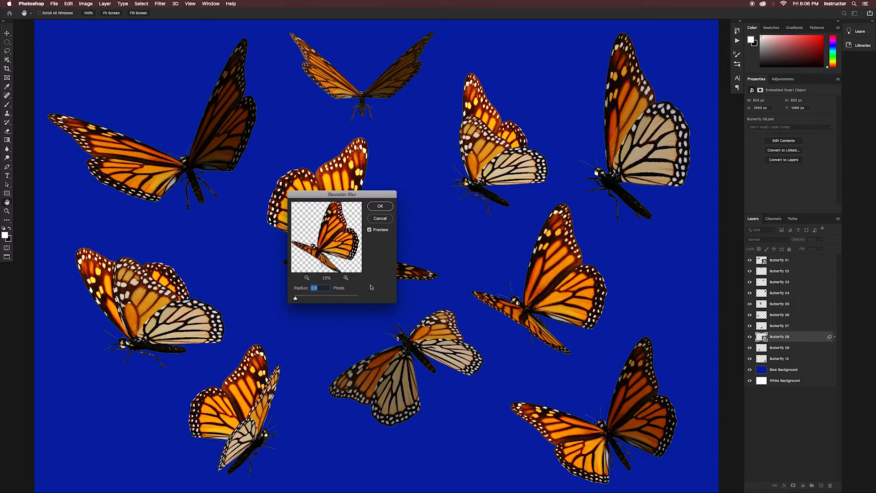
{"action": "left_click_drag", "start_coordinate": [296, 300], "coordinate": [314, 300]}
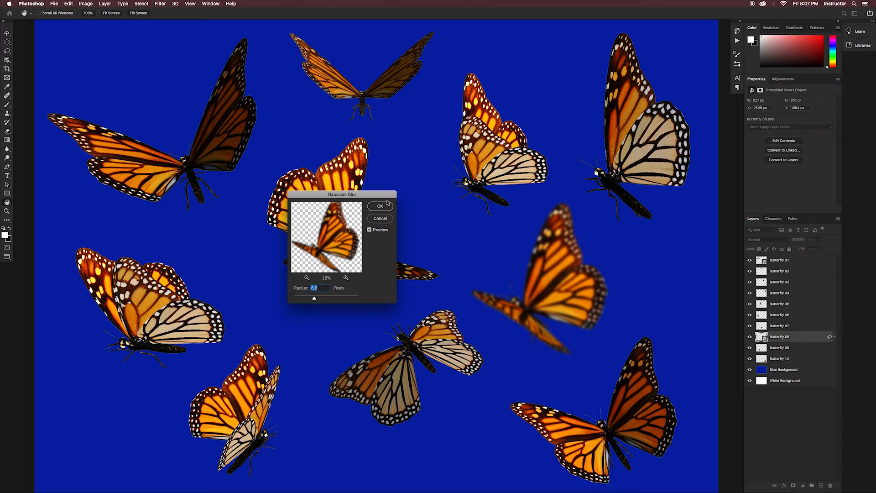
{"action": "left_click", "coordinate": [387, 206]}
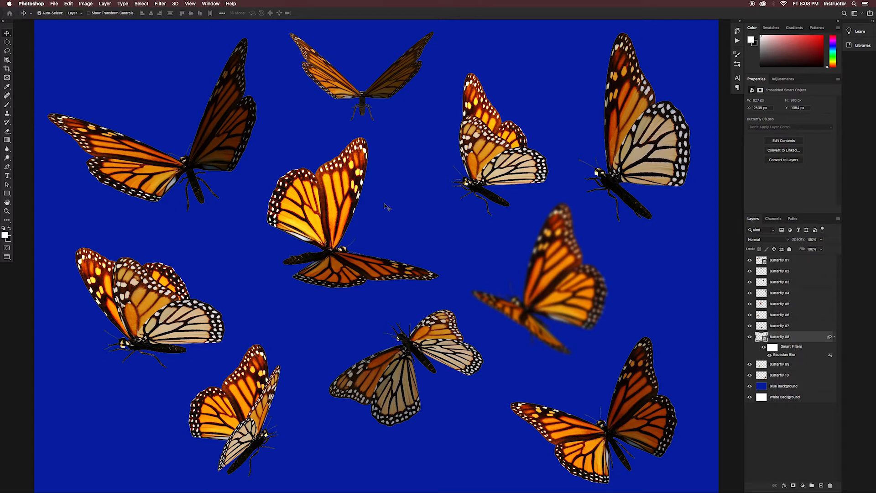
Step: Reopen the Gaussian Blur smart filter on Butterfly 08 and lower its radius for a softer effect
{"action": "double_click", "coordinate": [801, 355]}
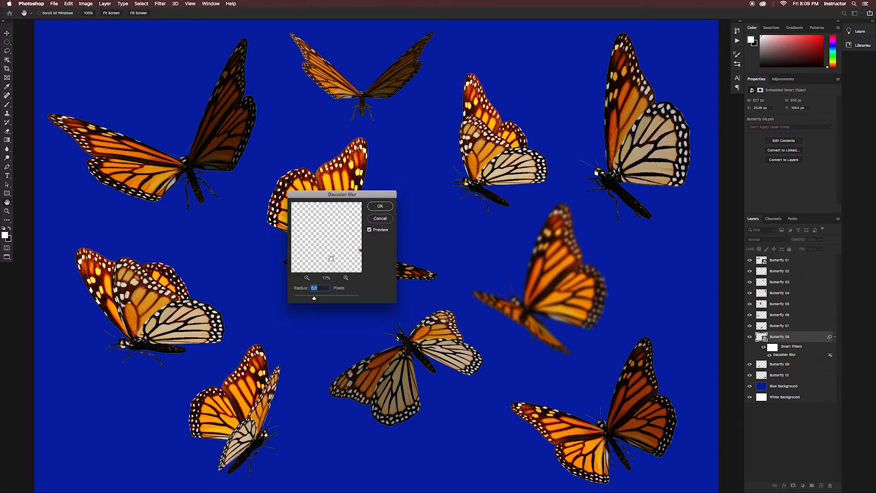
{"action": "left_click_drag", "start_coordinate": [314, 298], "coordinate": [308, 299]}
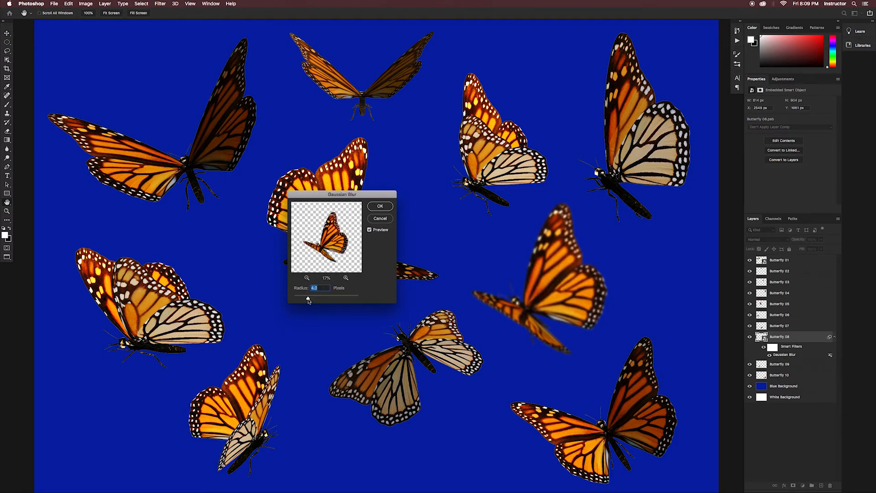
{"action": "left_click", "coordinate": [380, 206]}
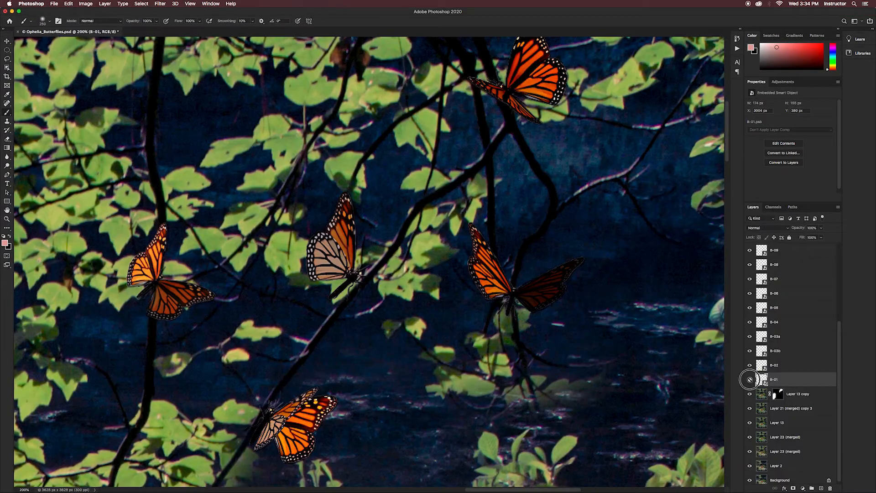
Step: In Ophelia_Butterflies.psd, toggle the B-01 butterfly's visibility and apply a Gaussian Blur with a 1.0 pixel radius to it
{"action": "left_click", "coordinate": [750, 379]}
{"action": "left_click", "coordinate": [750, 379]}
{"action": "left_click", "coordinate": [164, 5]}
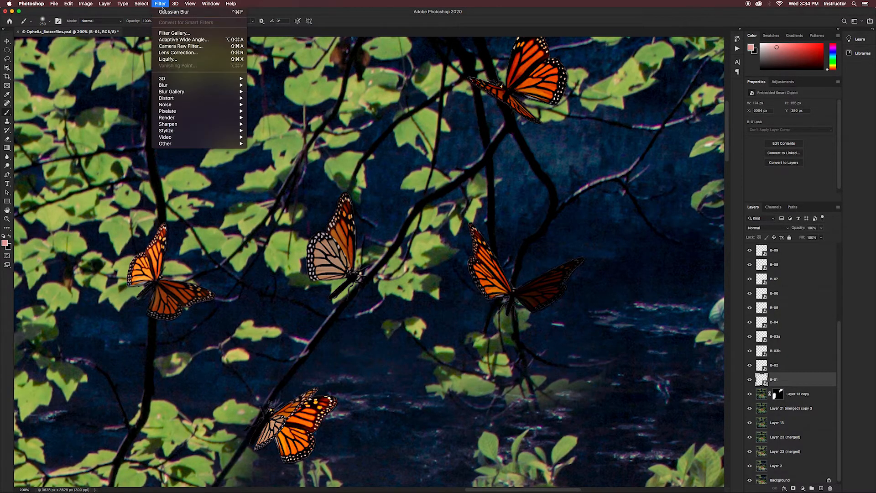
{"action": "mouse_move", "coordinate": [175, 85]}
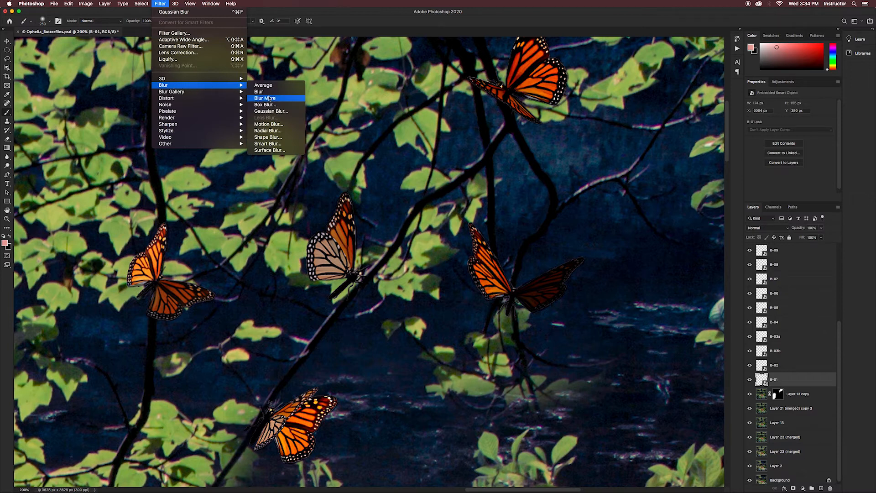
{"action": "left_click", "coordinate": [273, 112]}
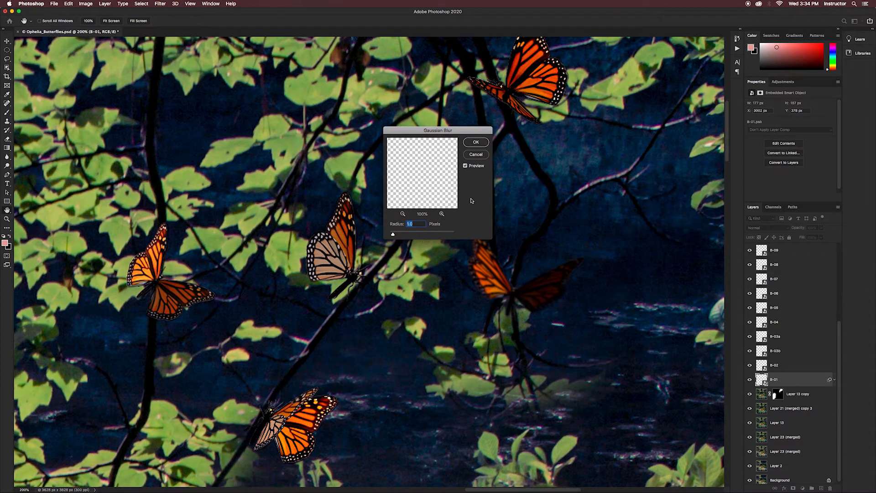
{"action": "left_click", "coordinate": [473, 143]}
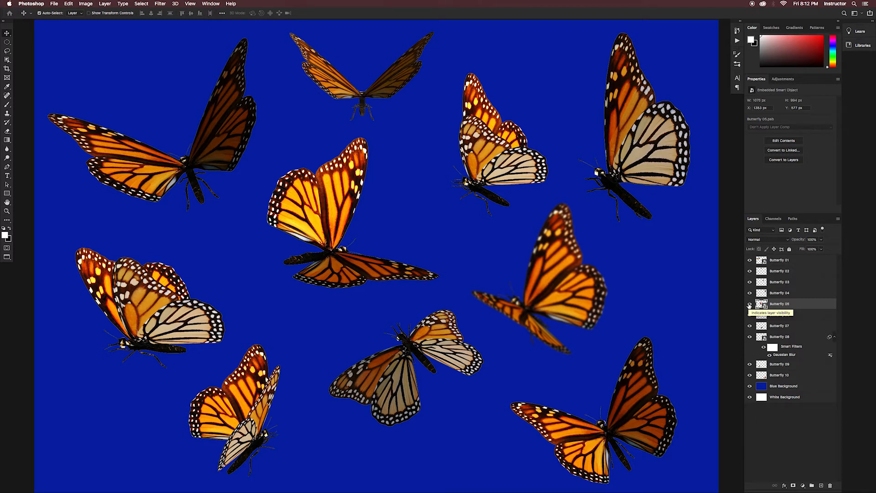
Step: Apply Add Noise to the Butterfly 05 Smart Object in Butterflies.psd with an amount of 16.92% and Uniform distribution
{"action": "left_click", "coordinate": [160, 4]}
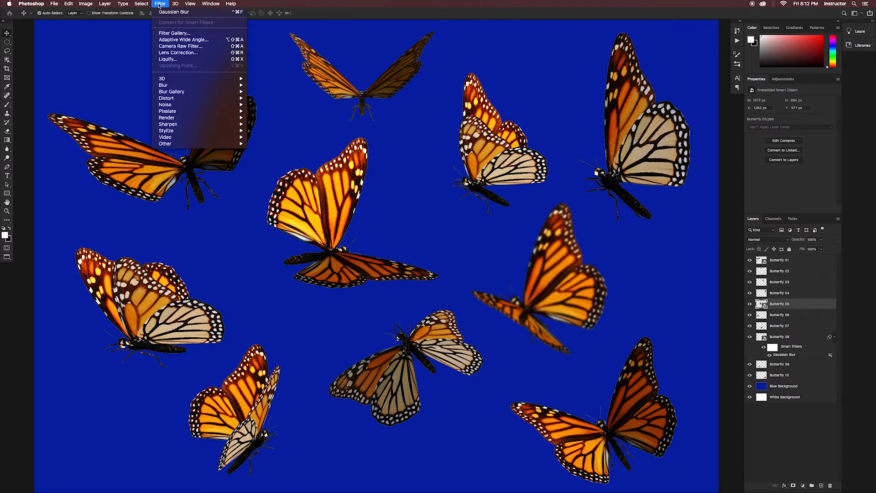
{"action": "mouse_move", "coordinate": [182, 107]}
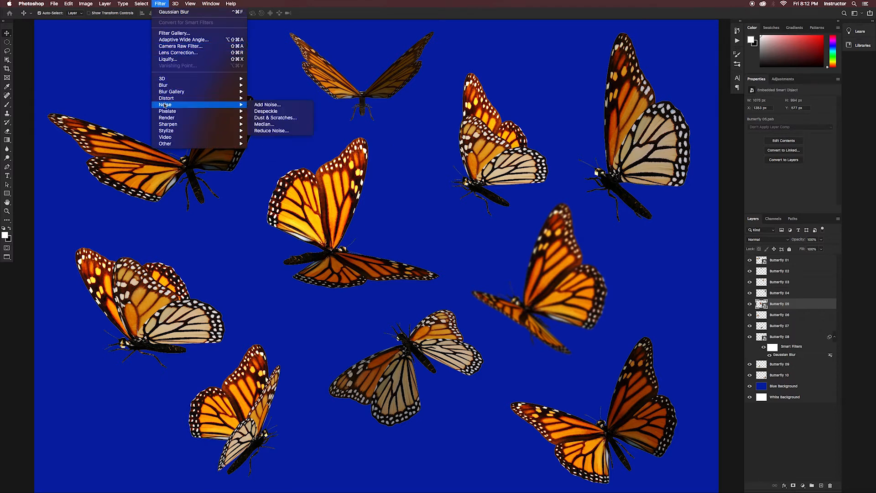
{"action": "left_click", "coordinate": [261, 106]}
{"action": "left_click_drag", "start_coordinate": [423, 118], "coordinate": [490, 158]}
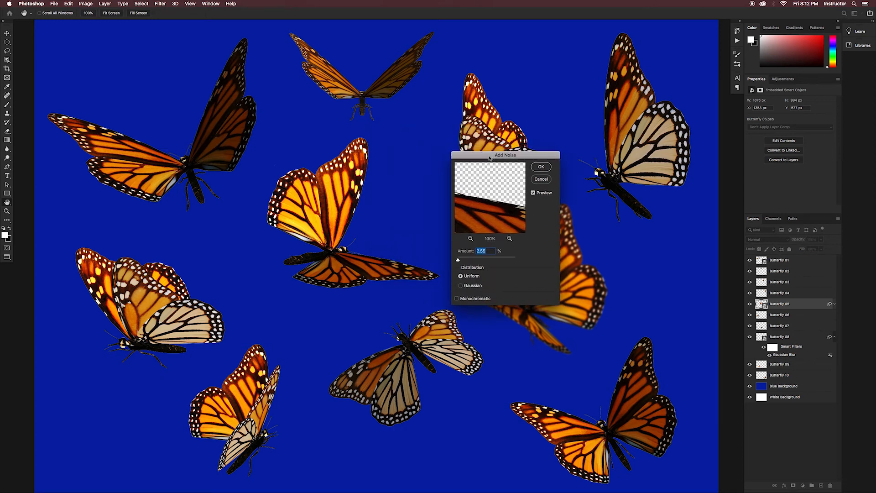
{"action": "left_click_drag", "start_coordinate": [482, 213], "coordinate": [511, 218]}
{"action": "left_click", "coordinate": [470, 239]}
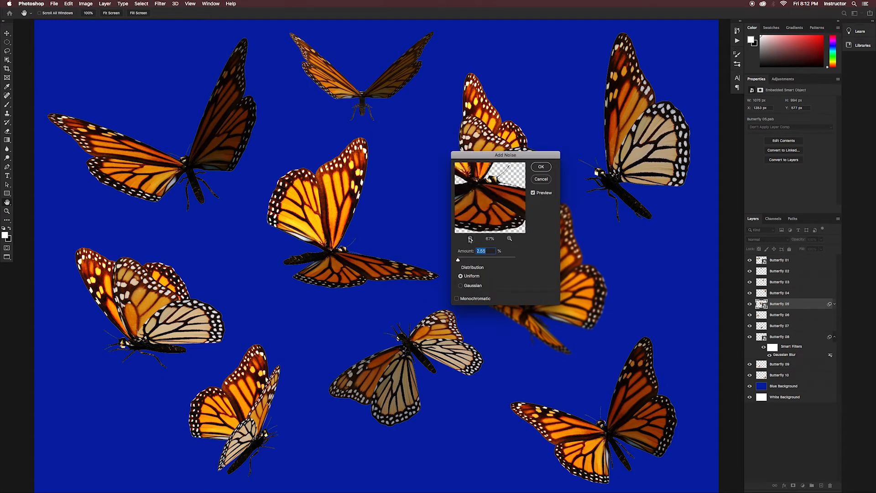
{"action": "left_click_drag", "start_coordinate": [458, 260], "coordinate": [460, 261]}
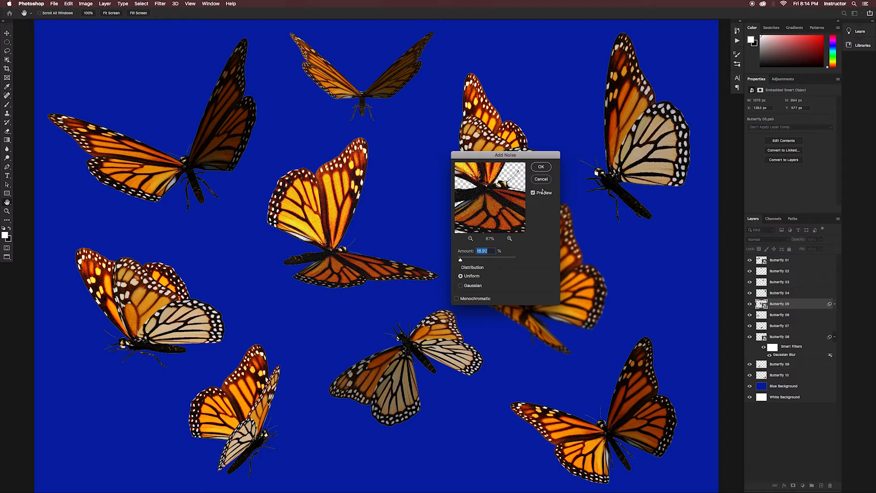
{"action": "left_click", "coordinate": [541, 167]}
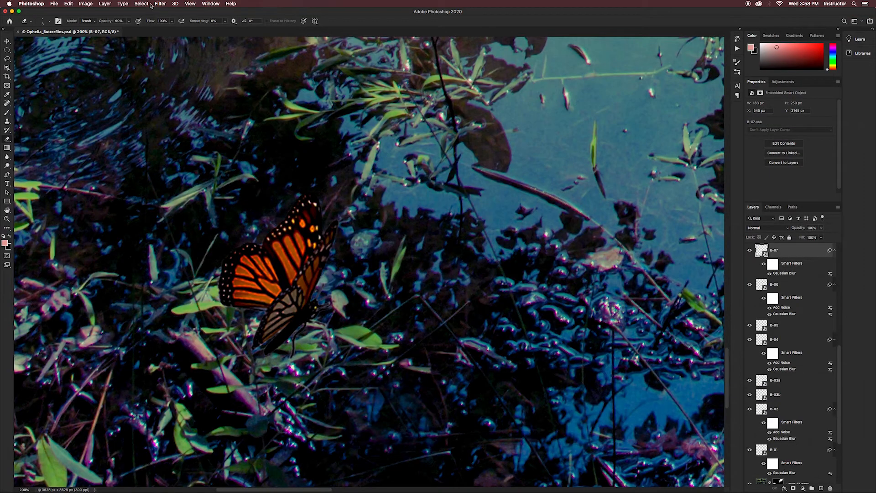
Step: Apply an Add Noise filter of 2.47% with Uniform distribution to the B-07 Smart Object, centring the butterfly in the filter preview
{"action": "left_click", "coordinate": [159, 4]}
{"action": "mouse_move", "coordinate": [211, 105]}
{"action": "left_click", "coordinate": [258, 104]}
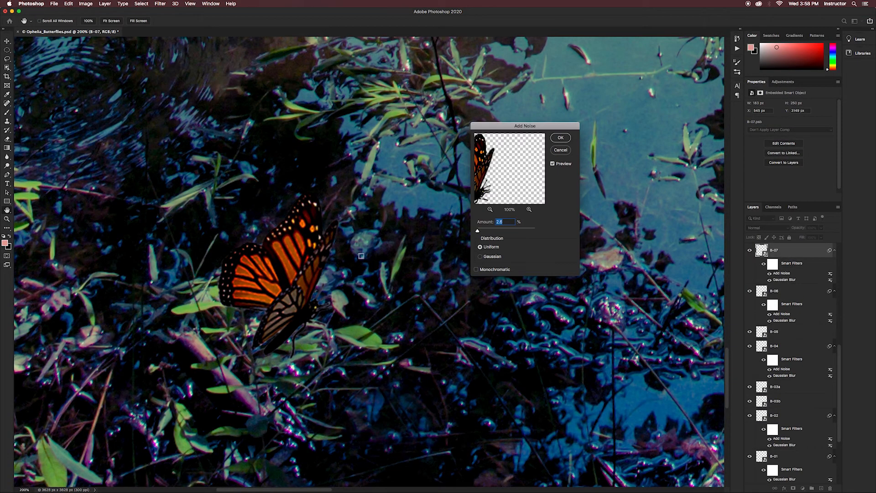
{"action": "scroll", "coordinate": [505, 225], "scroll_direction": "down", "scroll_amount": 8}
{"action": "scroll", "coordinate": [505, 226], "scroll_direction": "down", "scroll_amount": 1}
{"action": "left_click_drag", "start_coordinate": [517, 165], "coordinate": [556, 162]}
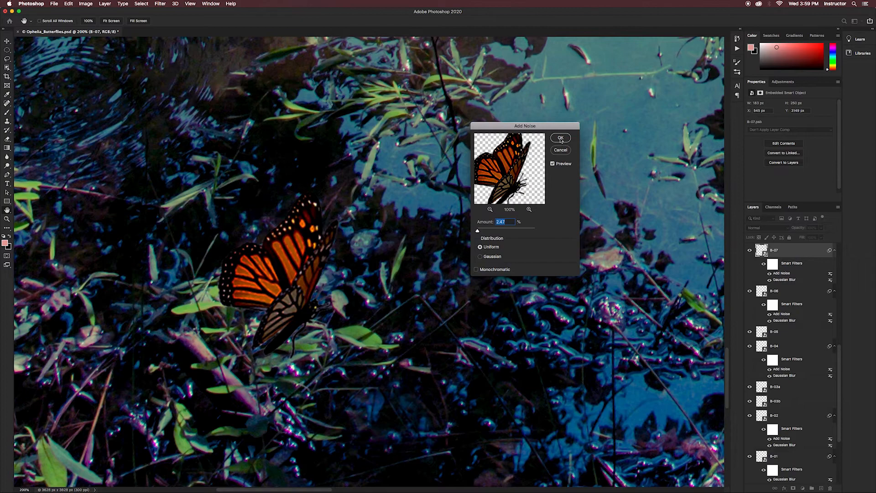
{"action": "left_click", "coordinate": [561, 138]}
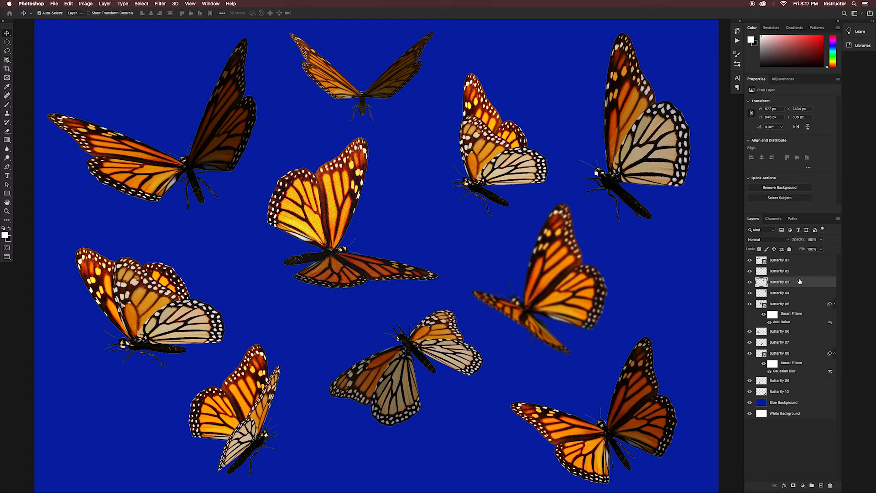
Step: In Butterflies.psd, convert the Butterfly 03 layer to a Smart Object and flip it horizontally
{"action": "left_click", "coordinate": [796, 127]}
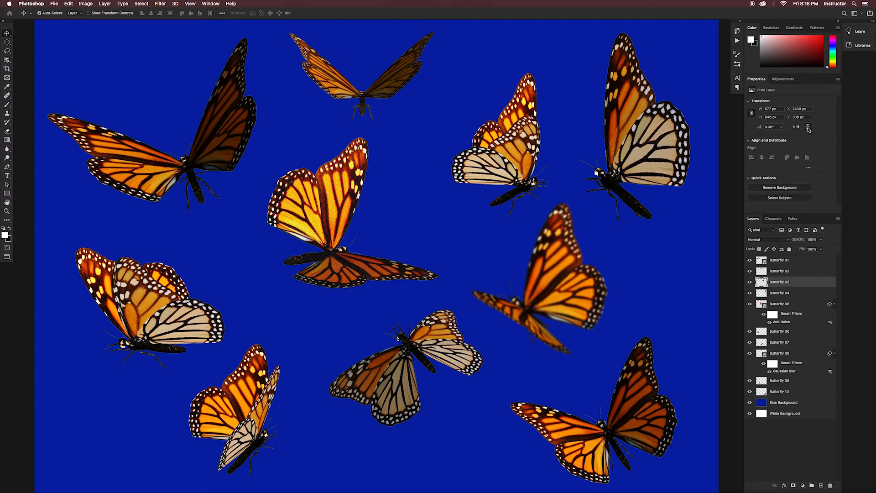
{"action": "key", "text": "cmd+z"}
{"action": "right_click", "coordinate": [795, 283]}
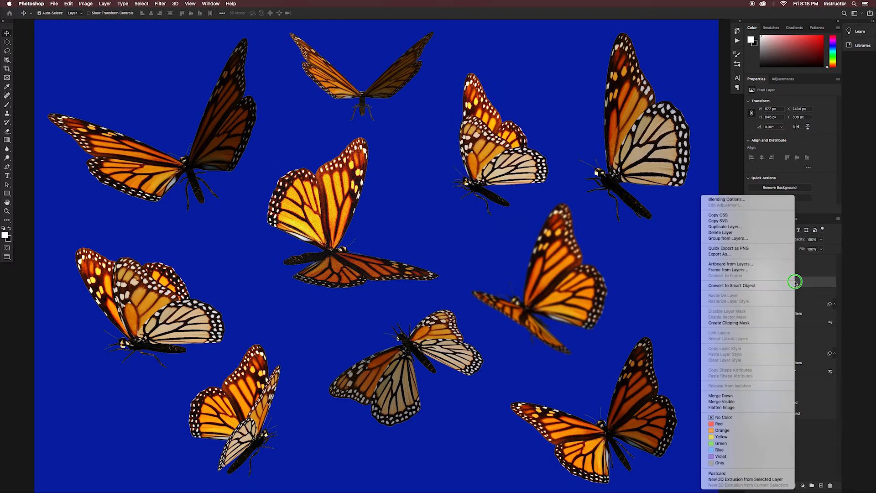
{"action": "left_click", "coordinate": [749, 285]}
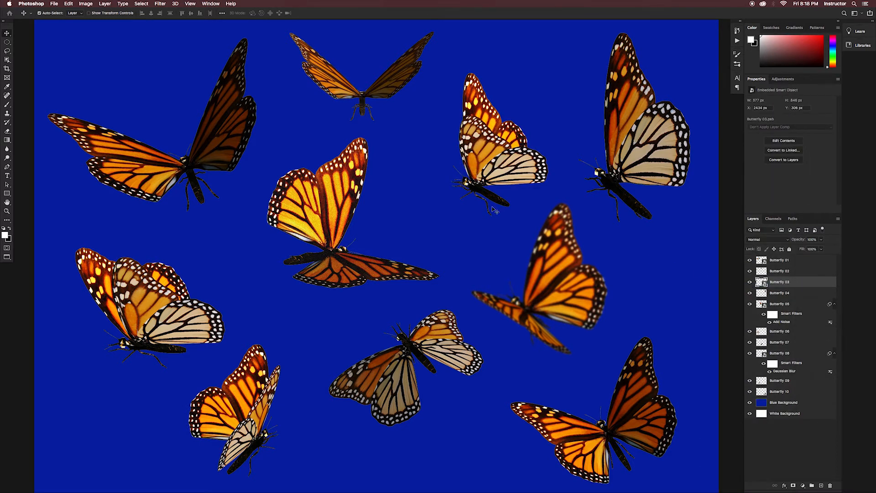
{"action": "left_click", "coordinate": [68, 3]}
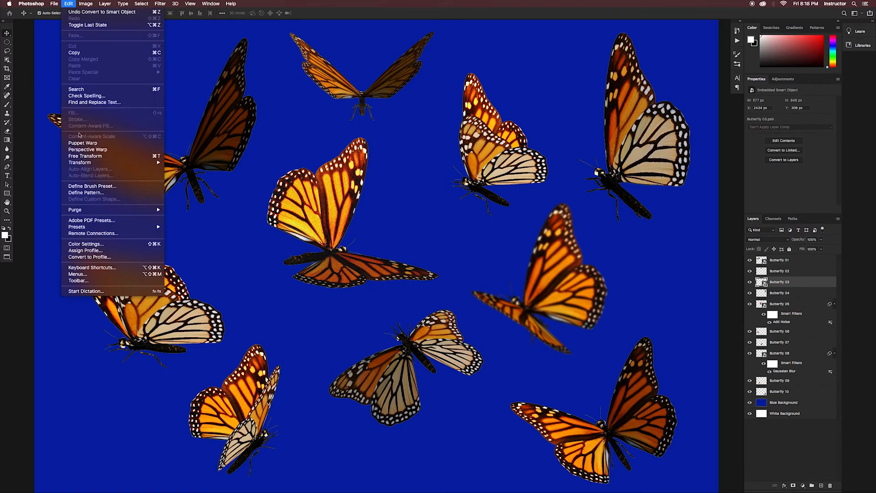
{"action": "mouse_move", "coordinate": [82, 163]}
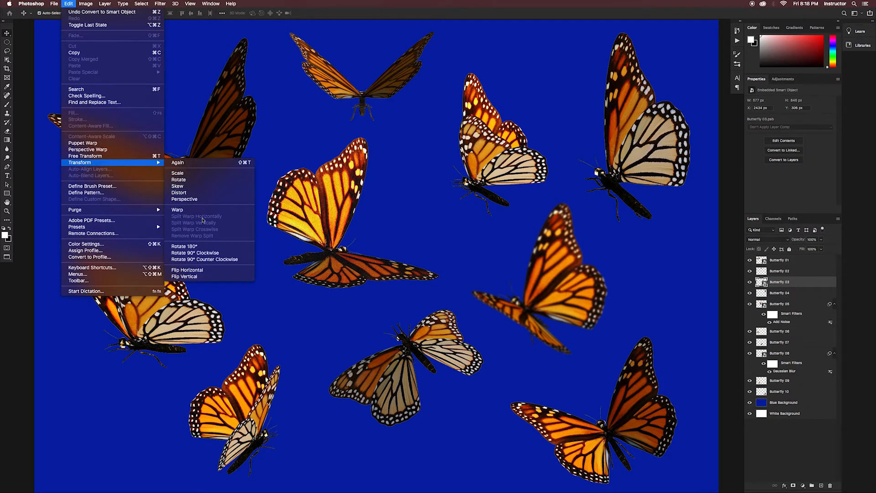
{"action": "left_click", "coordinate": [193, 270]}
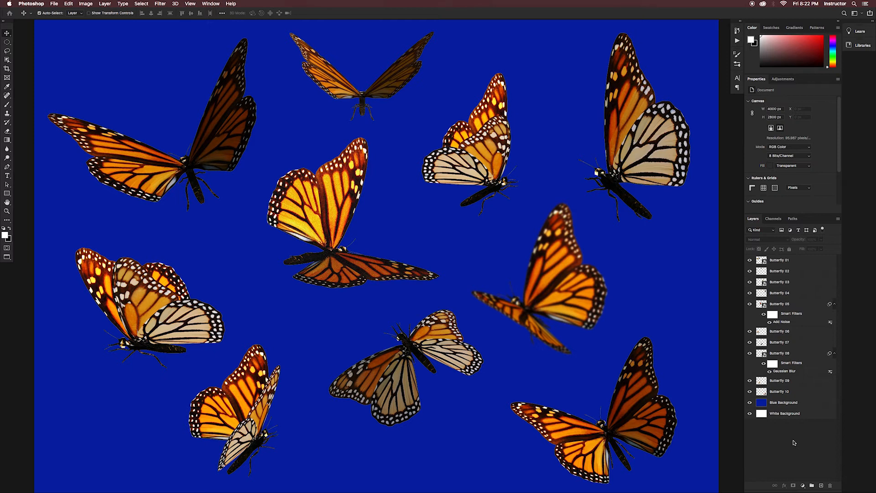
Step: Duplicate the Butterfly 08 Smart Object together with its Gaussian Blur smart filter
{"action": "left_click", "coordinate": [798, 354]}
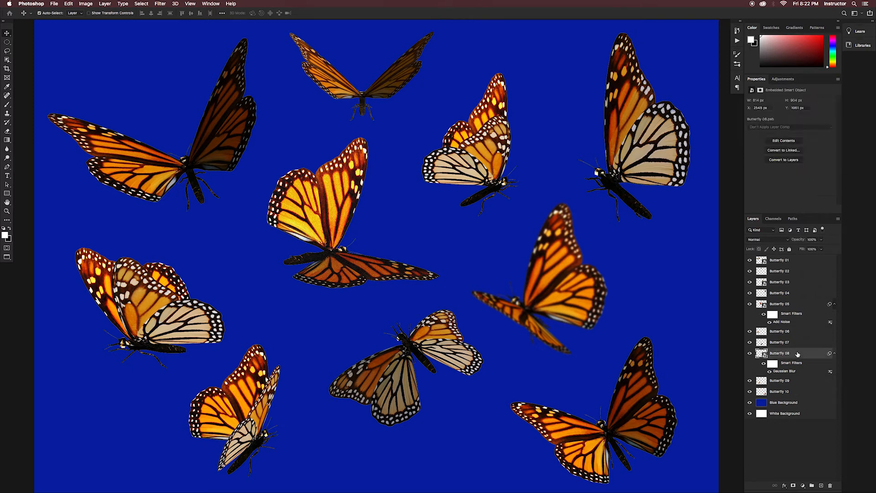
{"action": "key", "text": "super+j"}
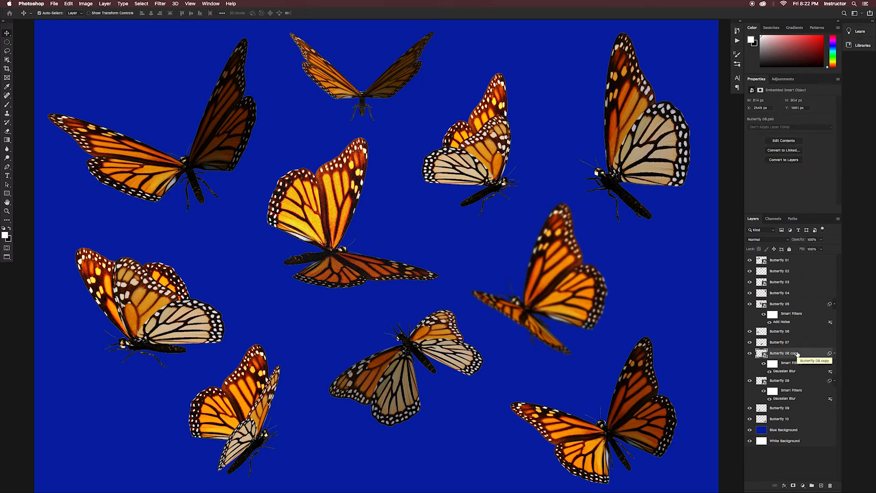
{"action": "left_click_drag", "start_coordinate": [576, 303], "coordinate": [68, 14]}
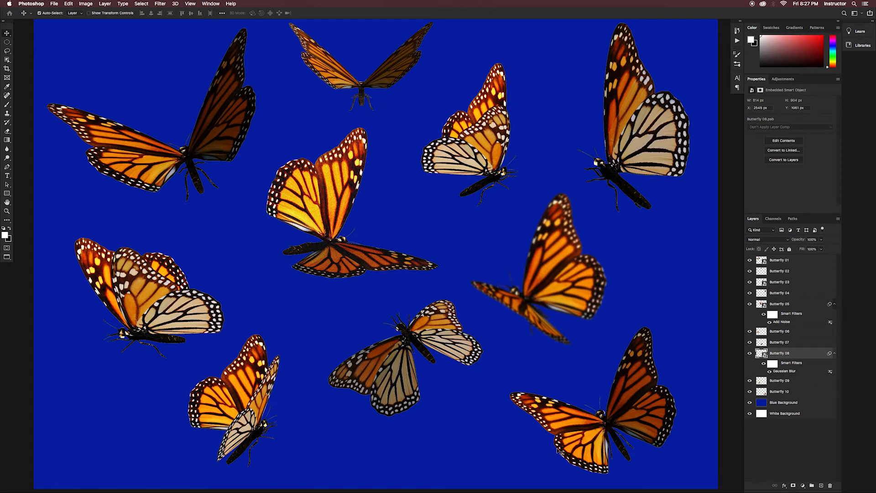
Step: Duplicate the Butterfly 06 layer and load the copy's butterfly outline as a selection
{"action": "left_click", "coordinate": [793, 448]}
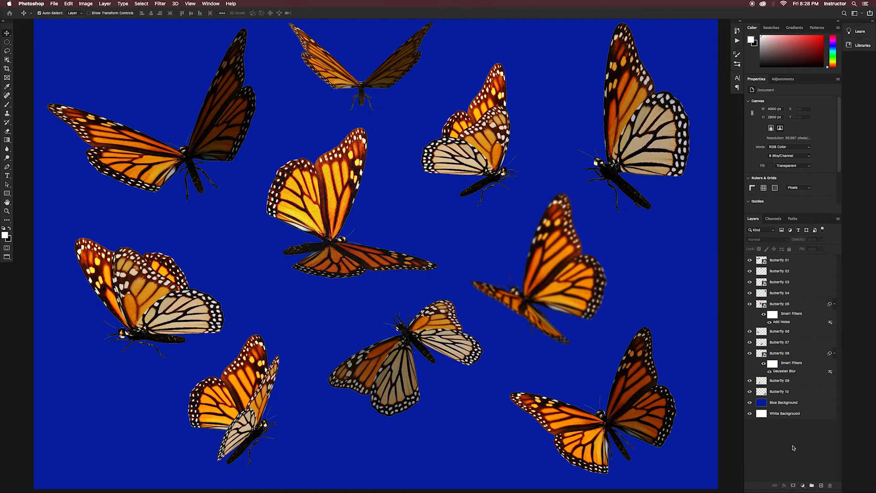
{"action": "left_click", "coordinate": [803, 333]}
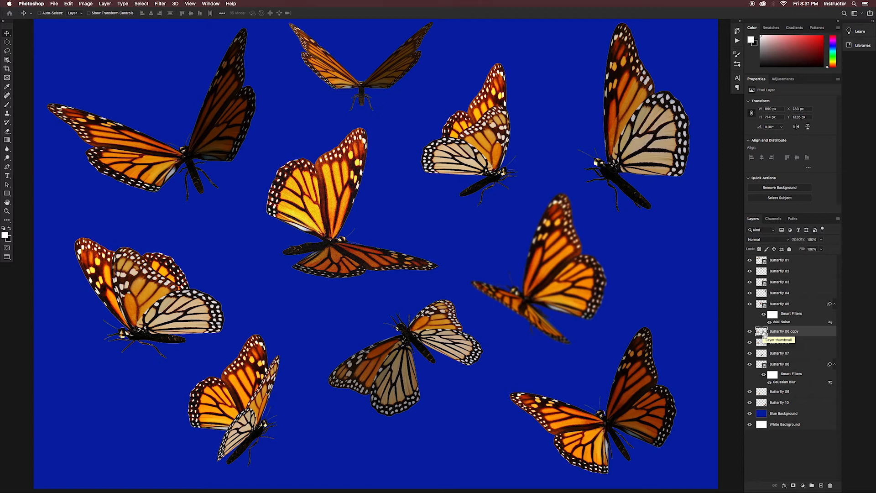
{"action": "left_click", "coordinate": [762, 332], "text": "super"}
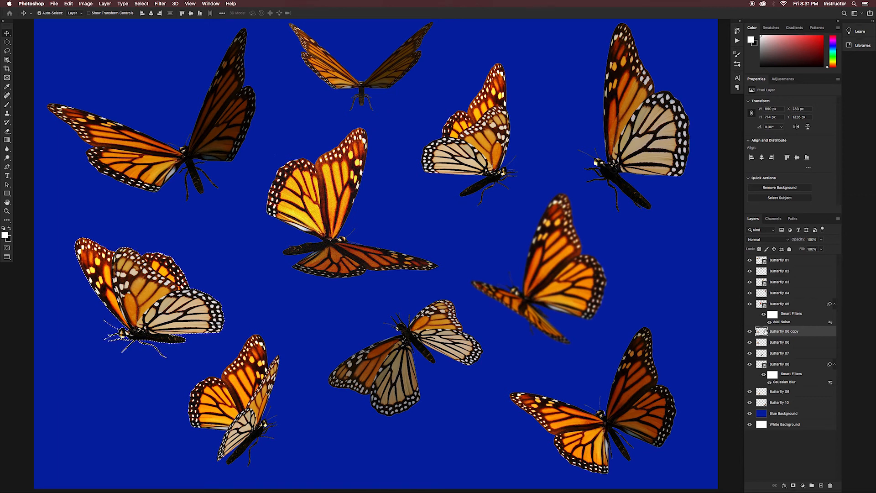
Step: Fill the selected outline on Butterfly 06 copy with black at 100% opacity, deselect, and compare it with the original butterfly
{"action": "left_click", "coordinate": [68, 4]}
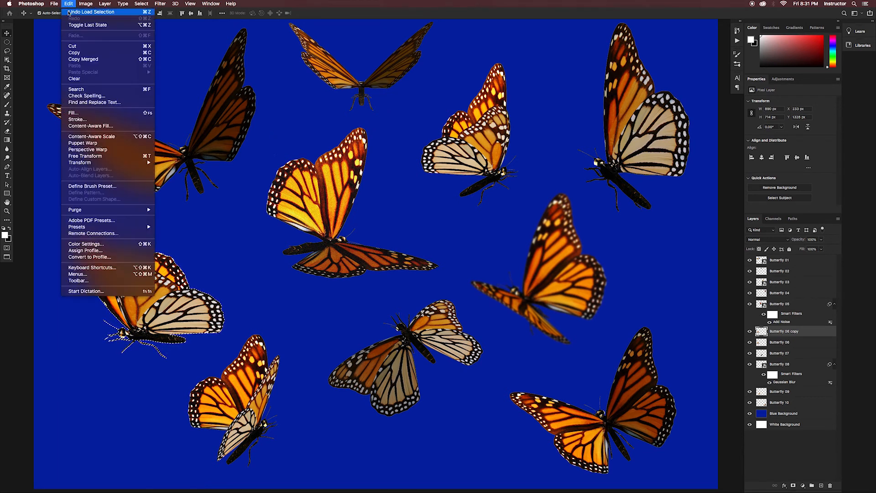
{"action": "left_click", "coordinate": [81, 112]}
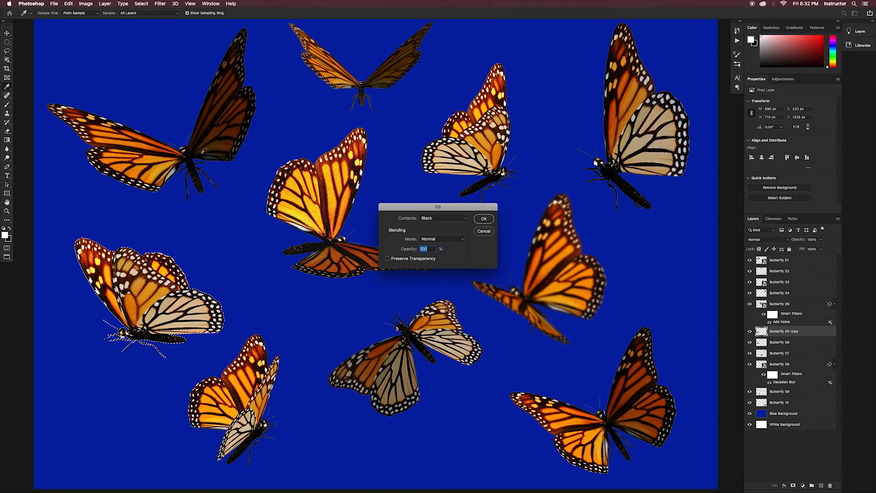
{"action": "left_click", "coordinate": [441, 221]}
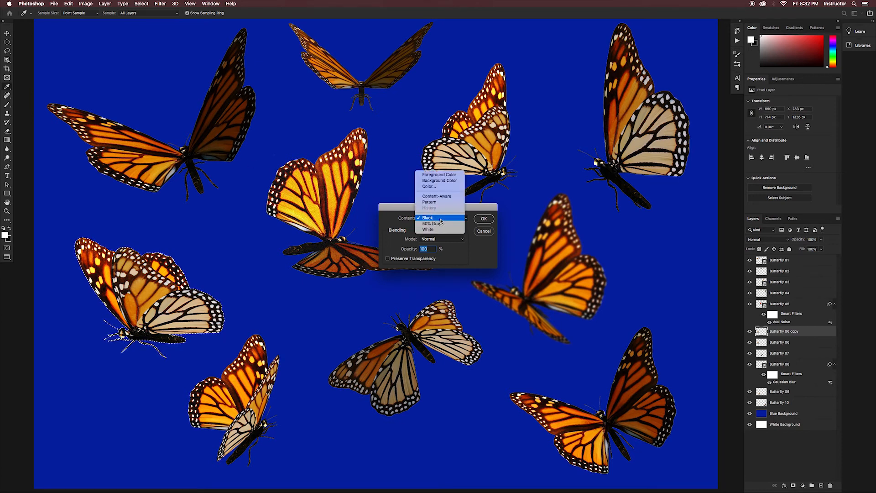
{"action": "left_click", "coordinate": [441, 221]}
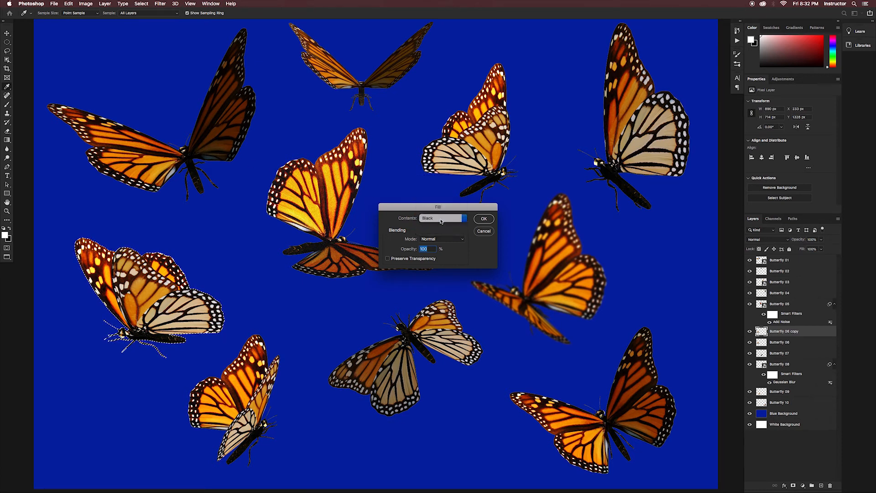
{"action": "left_click", "coordinate": [484, 220]}
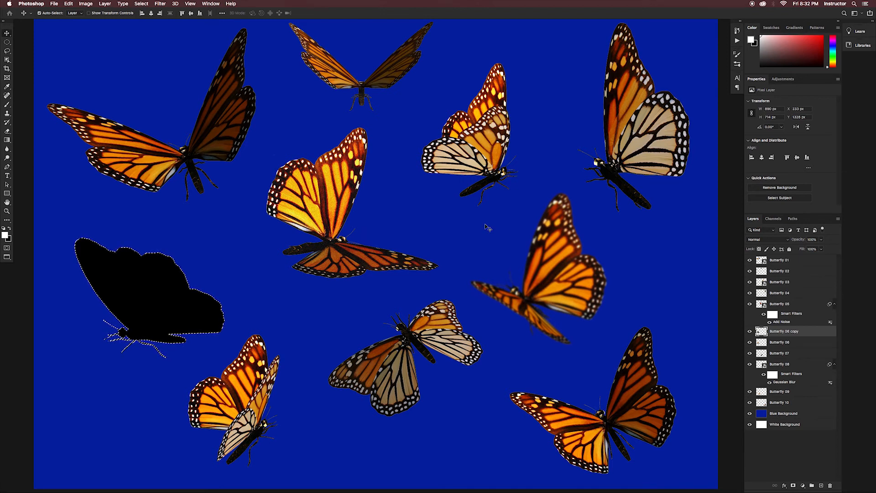
{"action": "key", "text": "super"}
{"action": "key", "text": "super+d"}
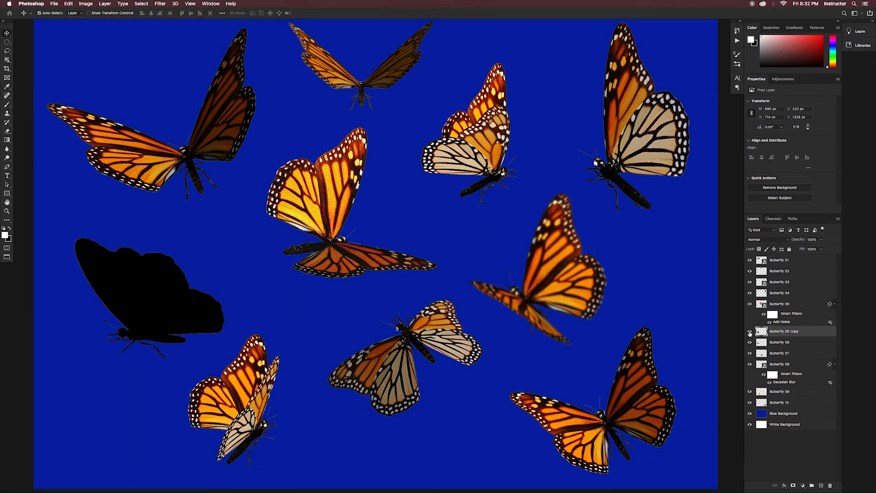
{"action": "left_click", "coordinate": [750, 332]}
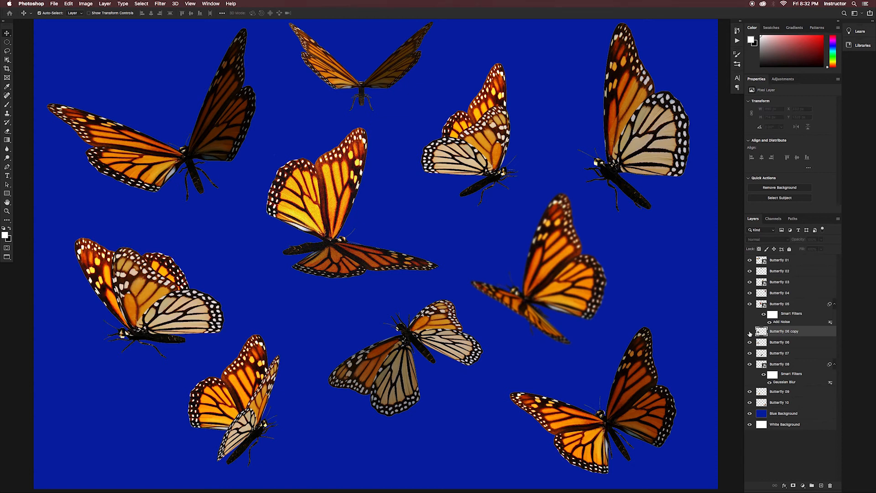
{"action": "left_click", "coordinate": [750, 332]}
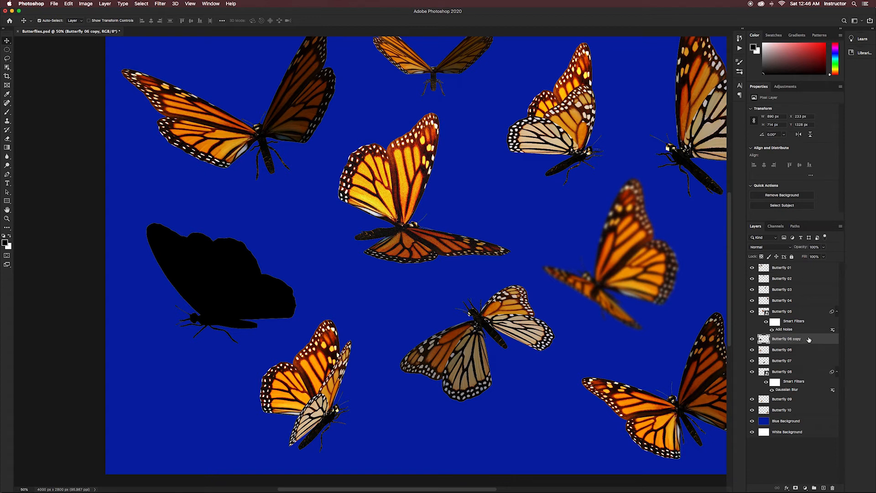
Step: Convert the Butterfly 06 copy and Butterfly 06 layers into separate Smart Objects
{"action": "right_click", "coordinate": [807, 340]}
{"action": "left_click", "coordinate": [774, 287]}
{"action": "left_click", "coordinate": [807, 349]}
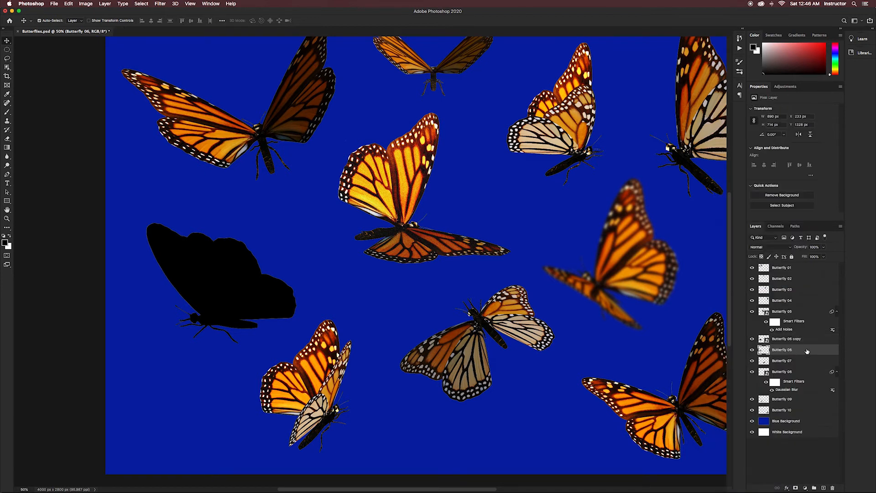
{"action": "right_click", "coordinate": [804, 349]}
{"action": "left_click", "coordinate": [778, 286]}
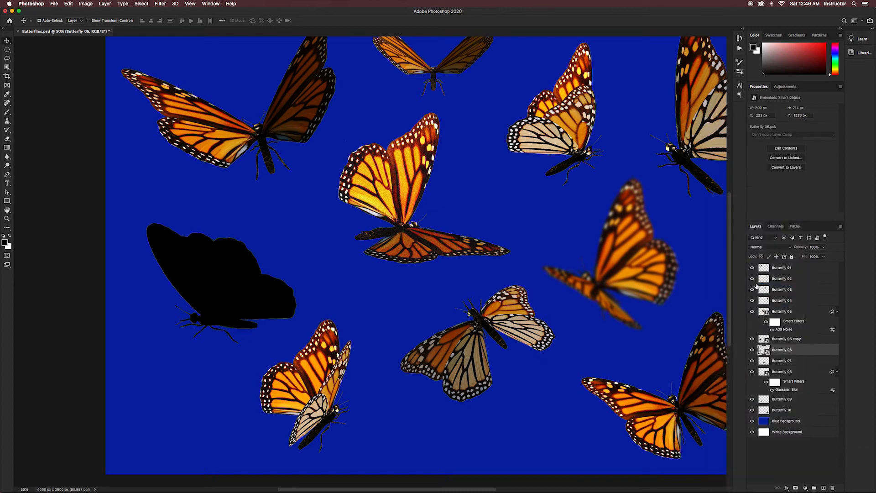
Step: Distort the black Butterfly 06 copy silhouette downward into a flattened, slanted cast shadow beneath the butterfly
{"action": "left_click", "coordinate": [809, 340]}
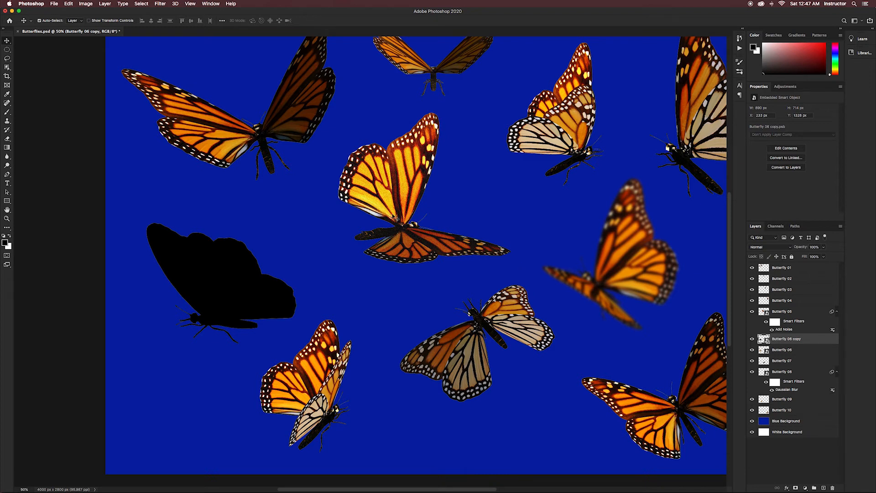
{"action": "left_click", "coordinate": [69, 4]}
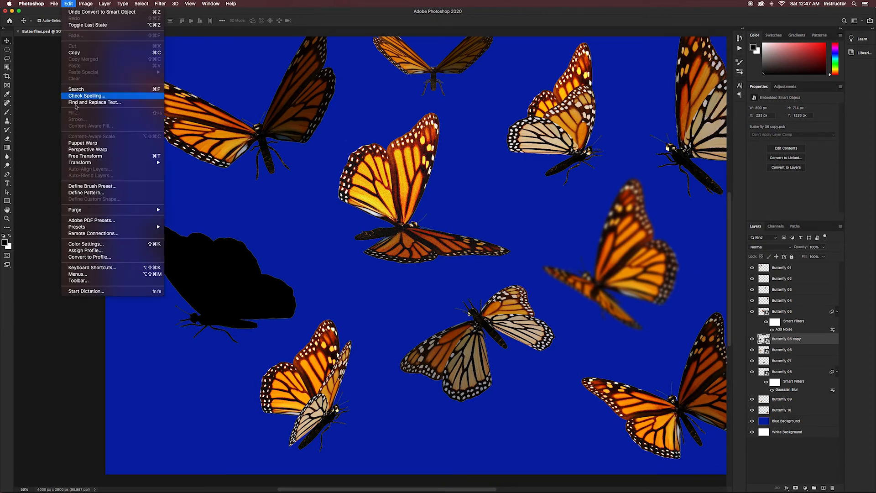
{"action": "mouse_move", "coordinate": [117, 163]}
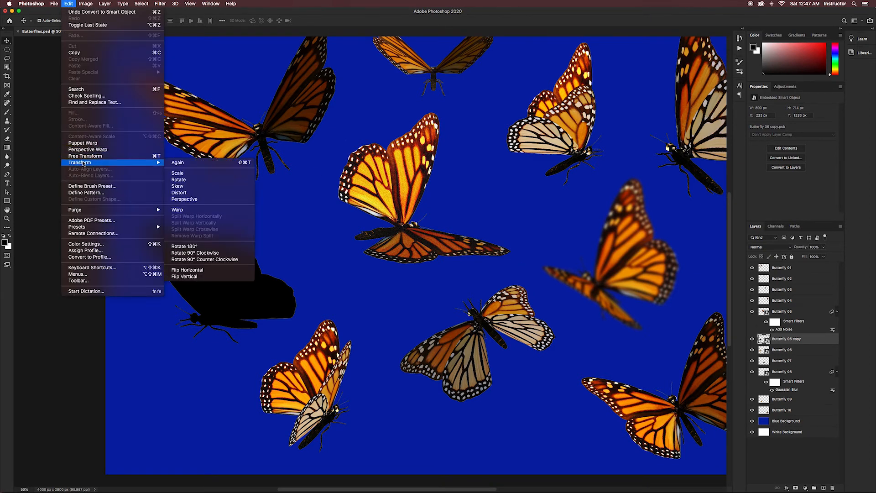
{"action": "left_click", "coordinate": [182, 199]}
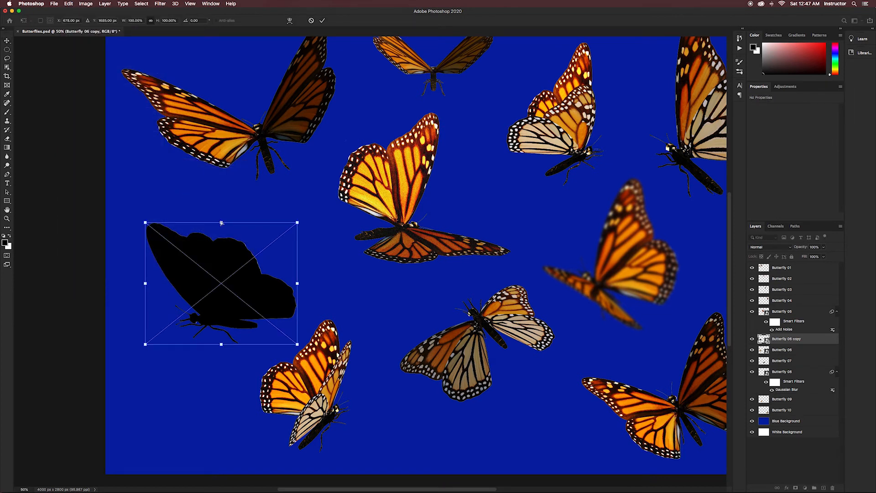
{"action": "left_click_drag", "start_coordinate": [220, 223], "coordinate": [145, 400]}
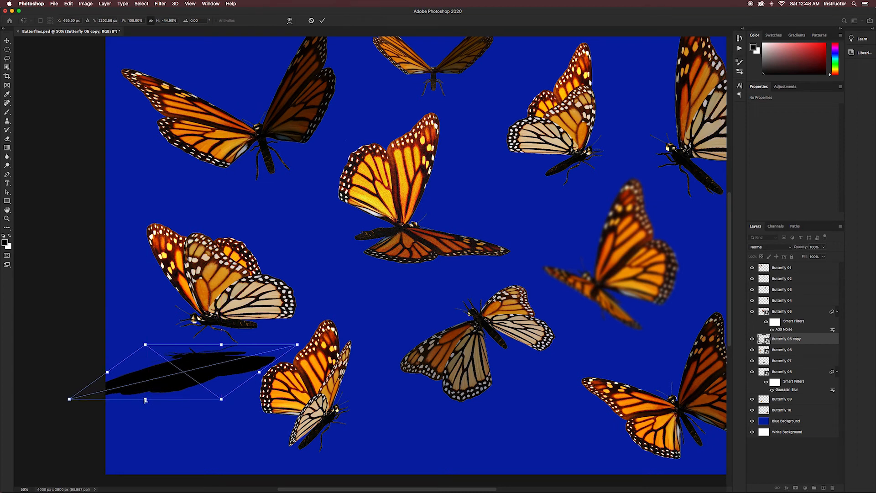
Step: Fine-tune the corners of the distorted shadow so it sits closer under the butterfly's legs, and commit the transform
{"action": "mouse_move", "coordinate": [145, 345]}
{"action": "left_mouse_down"}
{"action": "mouse_move", "coordinate": [145, 335]}
{"action": "mouse_move", "coordinate": [134, 335]}
{"action": "left_mouse_up"}
{"action": "left_click_drag", "start_coordinate": [296, 343], "coordinate": [291, 348]}
{"action": "left_click_drag", "start_coordinate": [69, 399], "coordinate": [70, 392]}
{"action": "left_click_drag", "start_coordinate": [134, 334], "coordinate": [144, 332]}
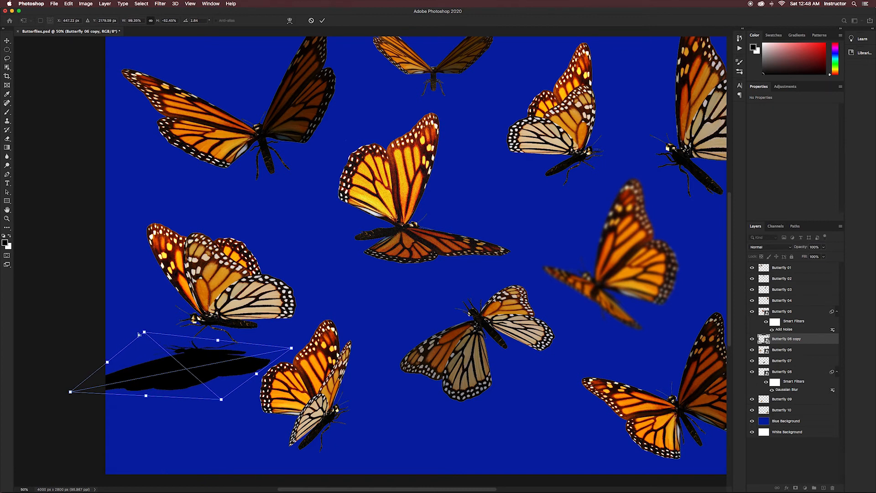
{"action": "key", "text": "Return"}
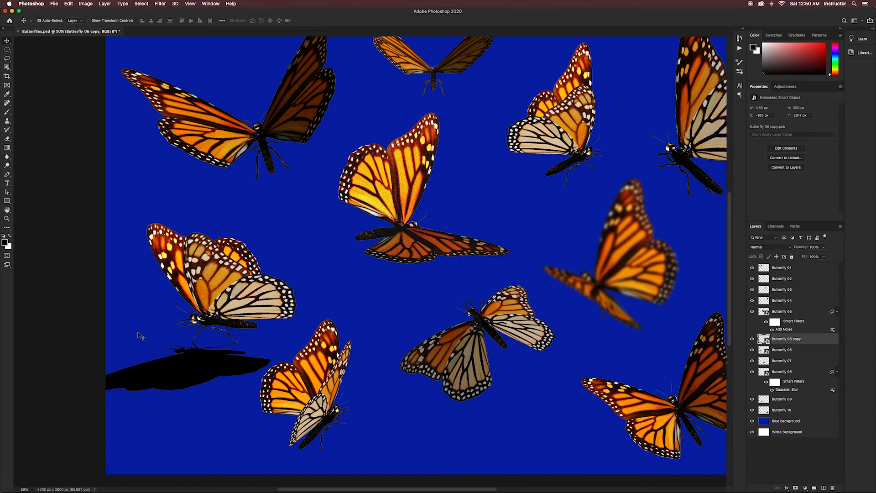
Step: Apply a Gaussian Blur smart filter to the Butterfly 06 copy shadow to soften its edges
{"action": "left_click", "coordinate": [158, 4]}
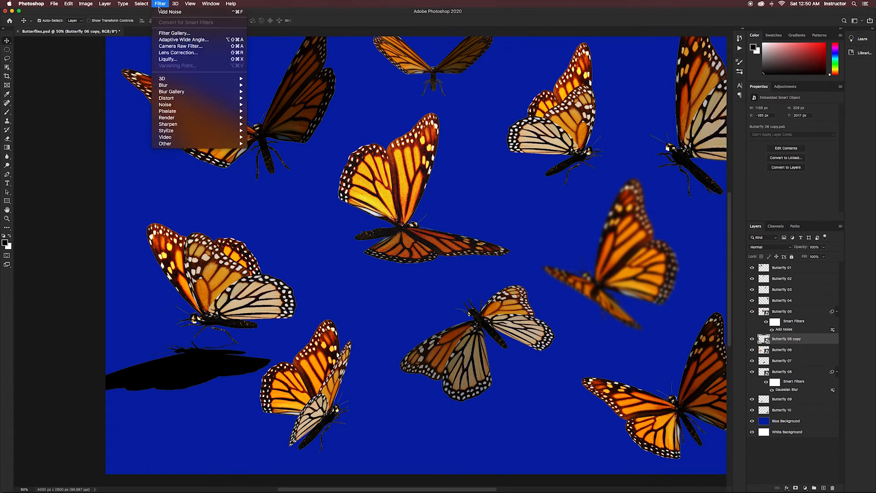
{"action": "left_click", "coordinate": [167, 86]}
{"action": "left_click", "coordinate": [157, 4]}
{"action": "mouse_move", "coordinate": [241, 87]}
{"action": "left_click", "coordinate": [271, 111]}
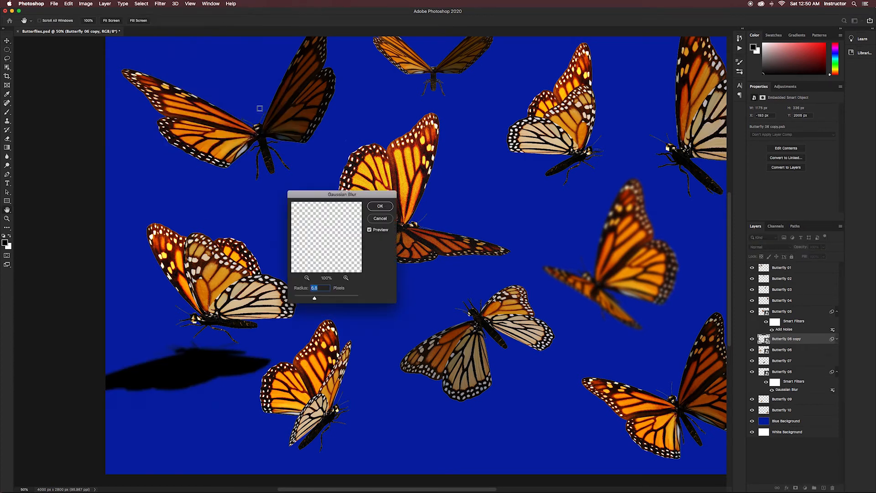
{"action": "left_click", "coordinate": [383, 209]}
Step: Apply an Add Noise smart filter to the Butterfly 06 copy shadow above its Gaussian Blur
{"action": "left_click", "coordinate": [160, 4]}
{"action": "mouse_move", "coordinate": [219, 104]}
{"action": "left_click", "coordinate": [265, 105]}
{"action": "left_click", "coordinate": [391, 222]}
{"action": "left_click", "coordinate": [473, 128]}
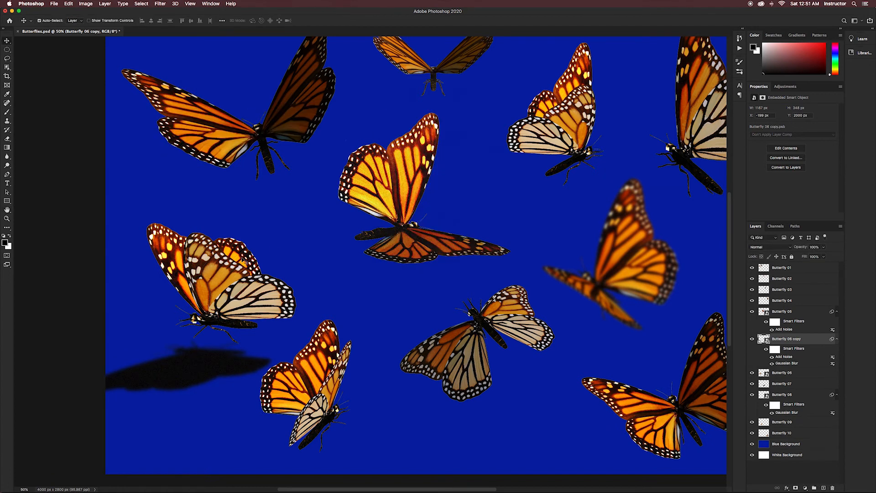
Step: Apply a Gaussian Blur smart filter and an Add Noise smart filter to the Butterfly 06 layer
{"action": "left_click", "coordinate": [782, 373]}
{"action": "left_click", "coordinate": [160, 4]}
{"action": "mouse_move", "coordinate": [219, 86]}
{"action": "left_click", "coordinate": [271, 111]}
{"action": "left_click_drag", "start_coordinate": [318, 300], "coordinate": [302, 300]}
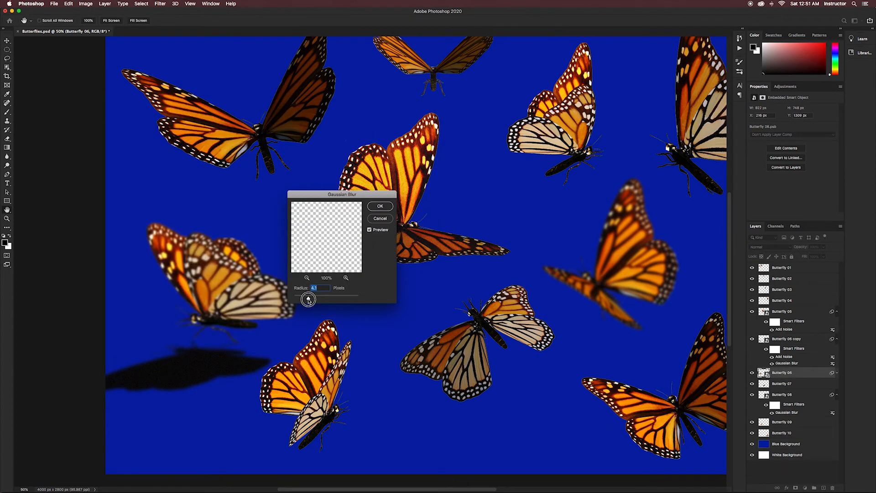
{"action": "left_click", "coordinate": [381, 206]}
{"action": "left_click", "coordinate": [160, 4]}
{"action": "mouse_move", "coordinate": [205, 104]}
{"action": "left_click", "coordinate": [263, 104]}
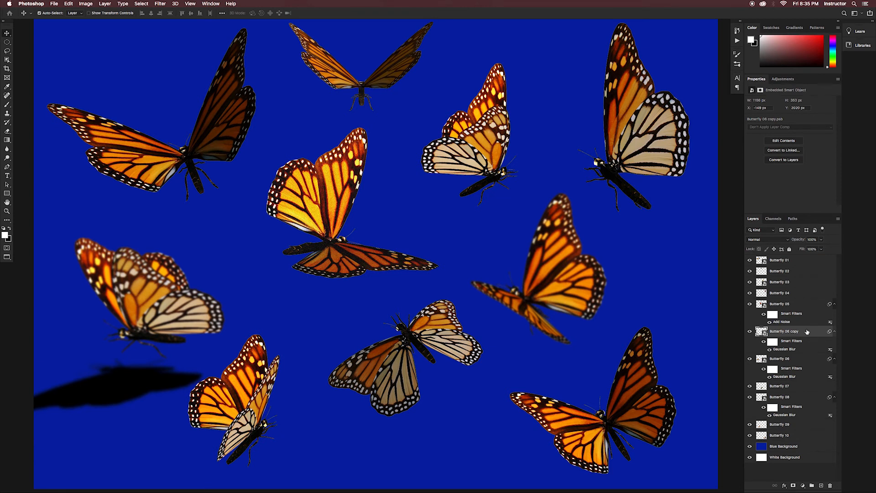
Step: Lower the opacity of the Butterfly 06 copy shadow layer so the blue background shows through it
{"action": "left_click", "coordinate": [821, 240]}
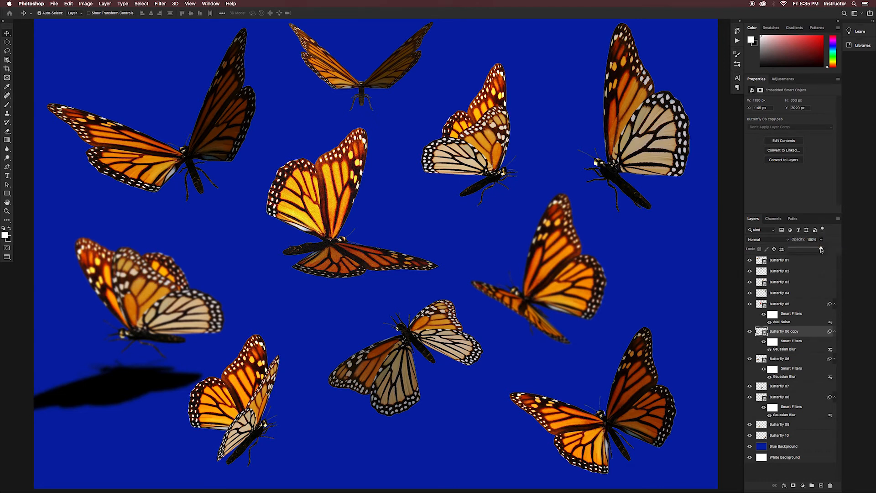
{"action": "left_click_drag", "start_coordinate": [822, 249], "coordinate": [804, 250]}
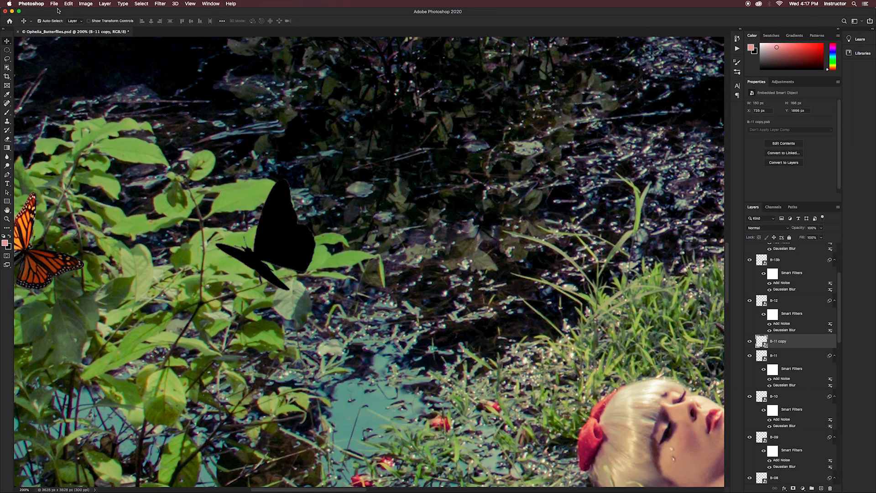
Step: In Ophelia_Butterflies.psd, distort the black B-11 copy silhouette into a flattened shadow on the leaves beneath its butterfly
{"action": "left_click", "coordinate": [69, 3]}
{"action": "mouse_move", "coordinate": [136, 162]}
{"action": "left_click", "coordinate": [192, 184]}
{"action": "left_click_drag", "start_coordinate": [266, 178], "coordinate": [269, 336]}
{"action": "key", "text": "Return"}
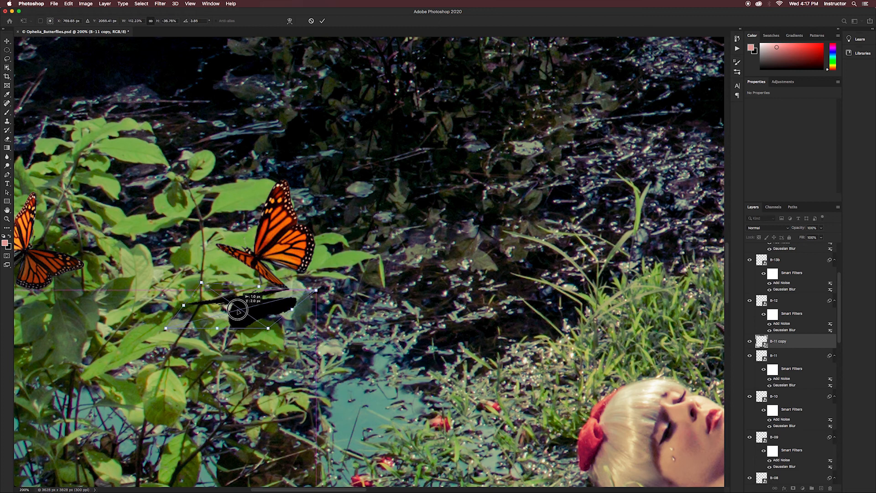
Step: Lower the opacity of the B-11 copy shadow and soften it with a slight Gaussian Blur smart filter
{"action": "left_click", "coordinate": [820, 228]}
{"action": "left_click_drag", "start_coordinate": [821, 236], "coordinate": [809, 236]}
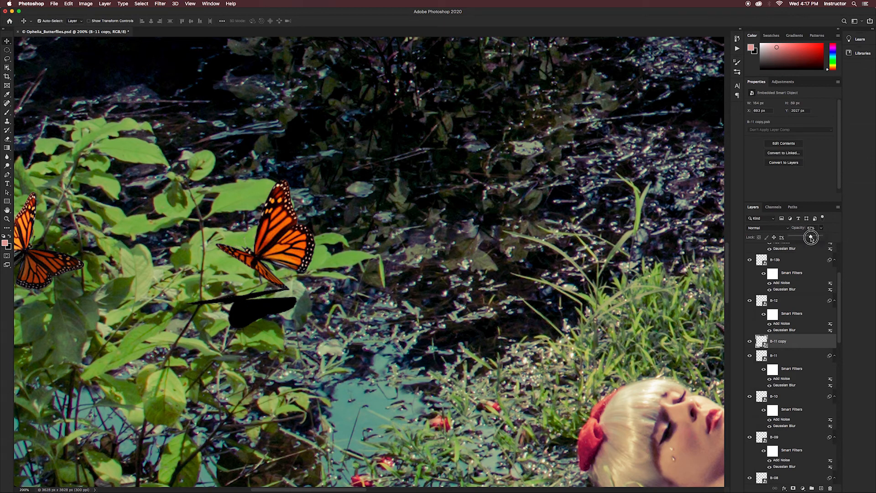
{"action": "left_click", "coordinate": [160, 4]}
{"action": "mouse_move", "coordinate": [183, 86]}
{"action": "left_click", "coordinate": [274, 112]}
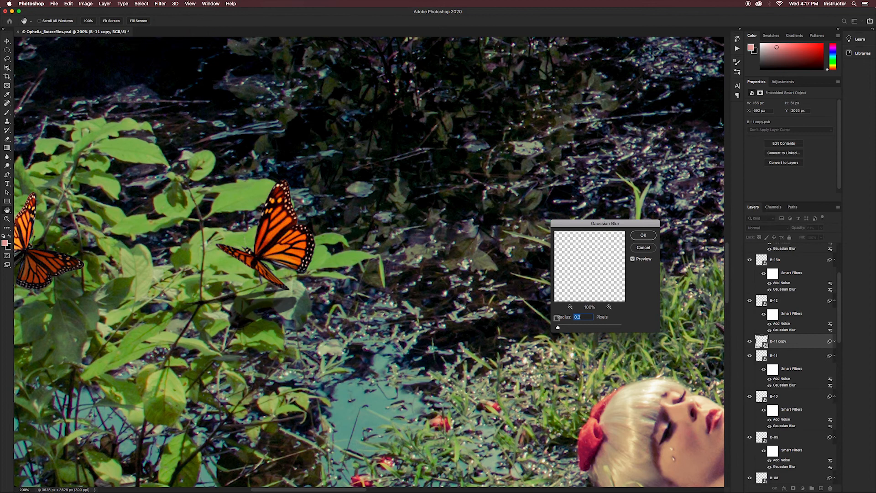
{"action": "key", "text": "Up"}
{"action": "key", "text": "Return"}
{"action": "left_click", "coordinate": [161, 4]}
{"action": "mouse_move", "coordinate": [183, 106]}
{"action": "left_click", "coordinate": [274, 106]}
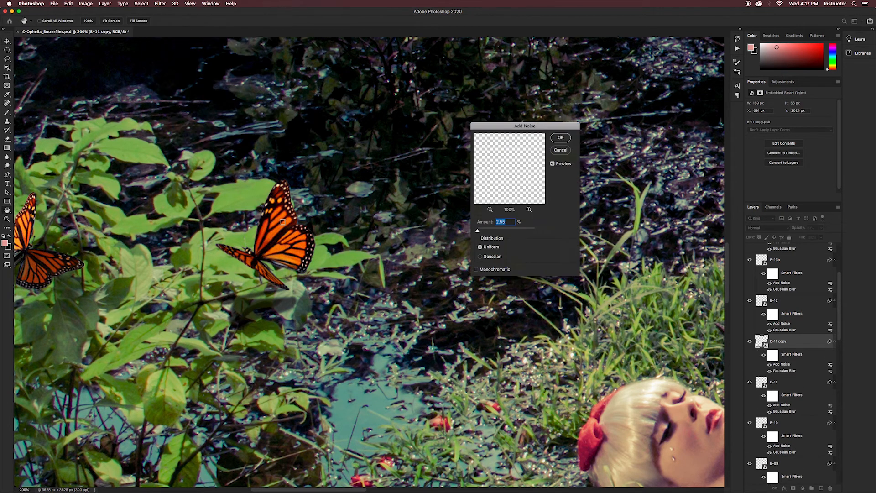
{"action": "left_click", "coordinate": [477, 232]}
{"action": "key", "text": "Escape"}
Step: Apply an Add Noise smart filter to the B-11 copy shadow and fine-tune the layer's opacity
{"action": "left_click", "coordinate": [161, 3]}
{"action": "mouse_move", "coordinate": [182, 105]}
{"action": "left_click", "coordinate": [270, 105]}
{"action": "left_click", "coordinate": [570, 137]}
{"action": "left_click", "coordinate": [821, 227]}
{"action": "left_click_drag", "start_coordinate": [816, 237], "coordinate": [819, 238]}
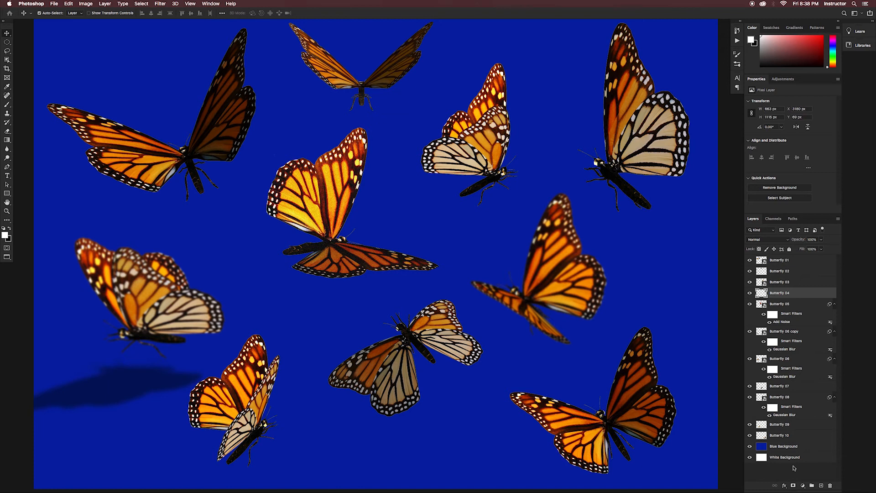
Step: In the butterflies document, add a Hue/Saturation adjustment layer above Butterfly 04 and set its hue to -25
{"action": "left_click", "coordinate": [750, 293]}
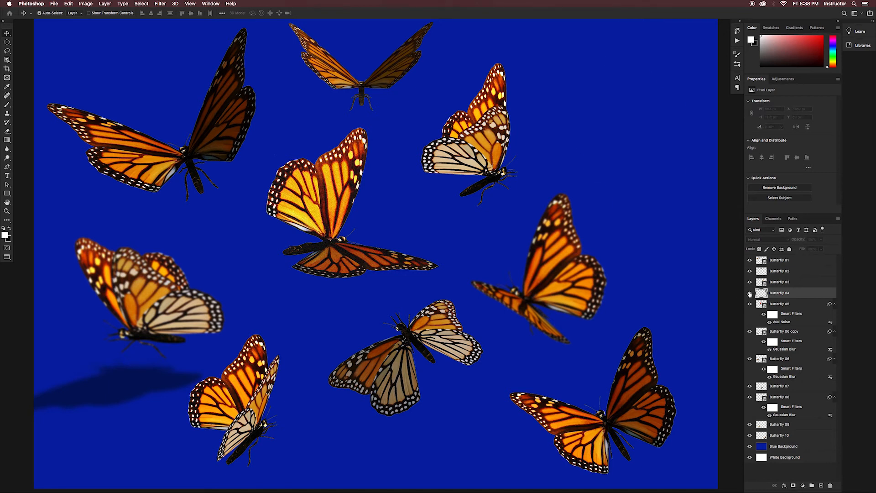
{"action": "left_click", "coordinate": [749, 293]}
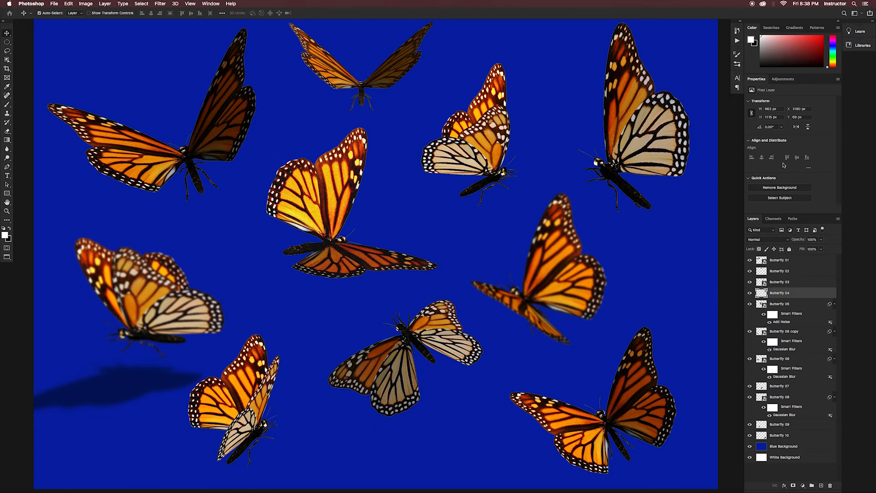
{"action": "left_click", "coordinate": [785, 80]}
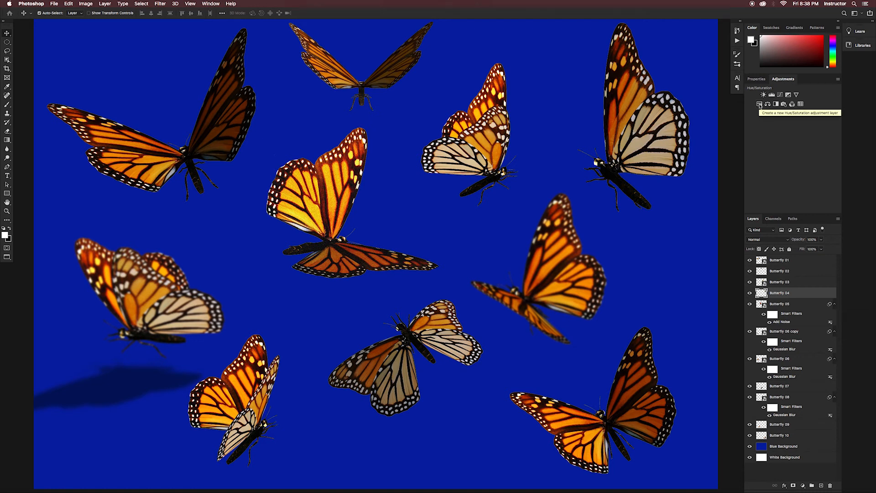
{"action": "left_click", "coordinate": [760, 104]}
{"action": "mouse_move", "coordinate": [791, 130]}
{"action": "left_mouse_down"}
{"action": "mouse_move", "coordinate": [805, 130]}
{"action": "mouse_move", "coordinate": [783, 130]}
{"action": "left_mouse_up"}
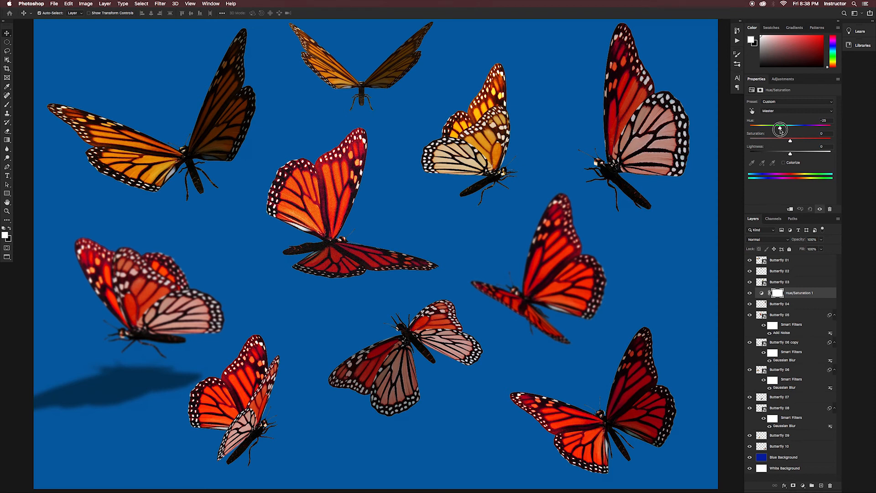
Step: Clip the Hue/Saturation 1 adjustment to Butterfly 04 and set its hue to -104
{"action": "right_click", "coordinate": [820, 293]}
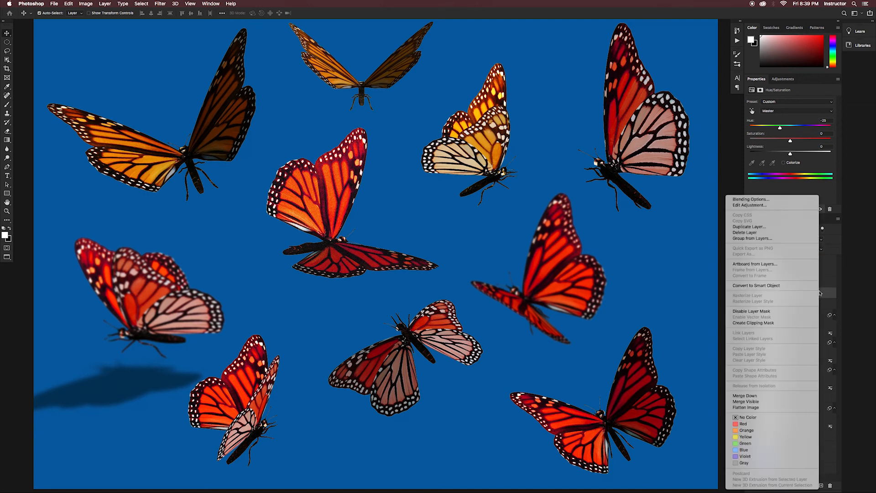
{"action": "left_click", "coordinate": [771, 323]}
{"action": "left_click_drag", "start_coordinate": [781, 129], "coordinate": [762, 128]}
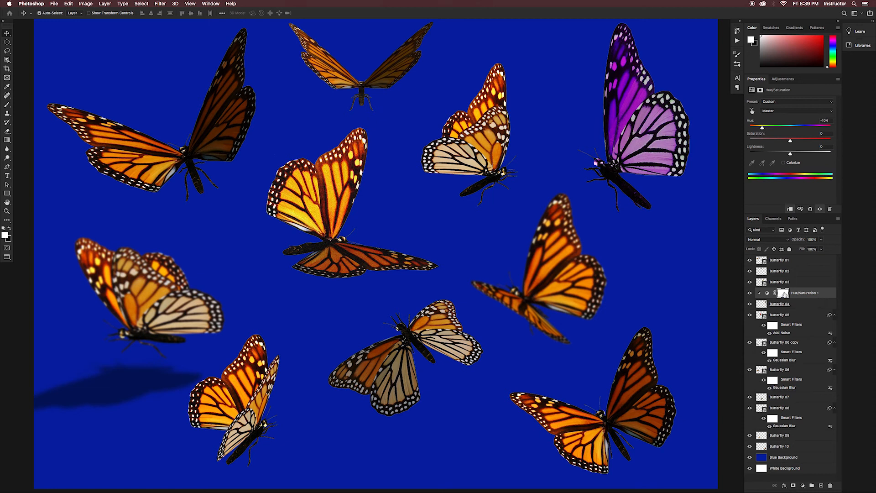
Step: Release the Hue/Saturation 1 adjustment from its clipping mask on Butterfly 04
{"action": "right_click", "coordinate": [783, 294]}
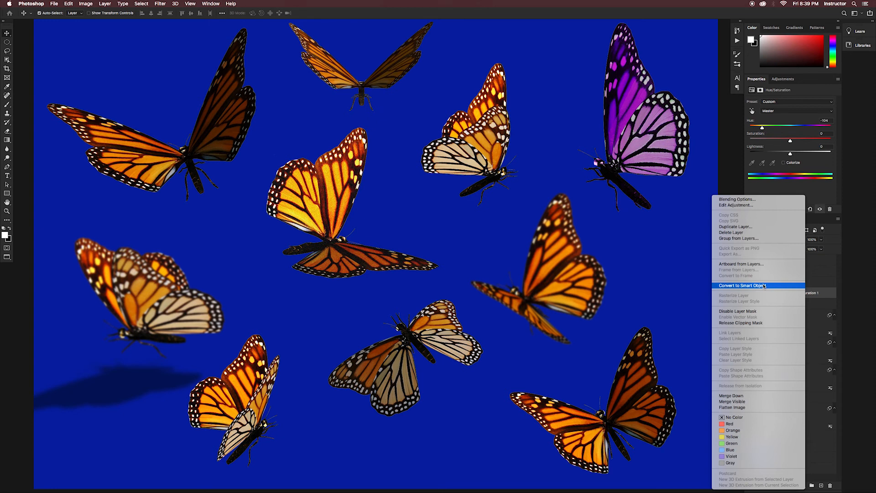
{"action": "left_click", "coordinate": [748, 323]}
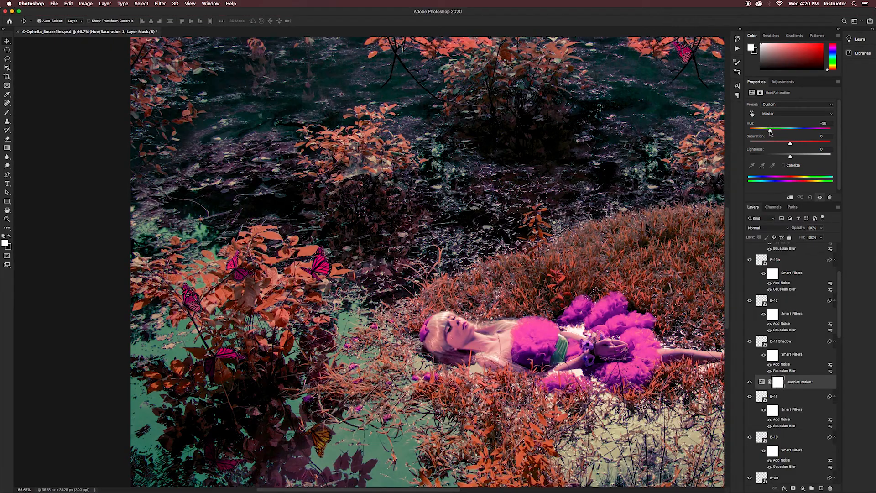
Step: In the Ophelia image, clip the Hue/Saturation 1 adjustment to the layer directly beneath it and shift its hue
{"action": "right_click", "coordinate": [807, 383]}
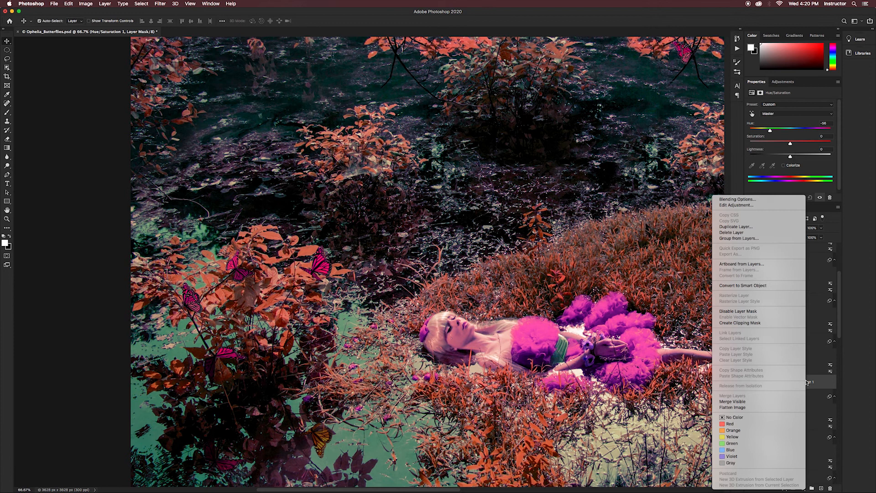
{"action": "left_click", "coordinate": [754, 325]}
{"action": "left_click_drag", "start_coordinate": [770, 130], "coordinate": [796, 136]}
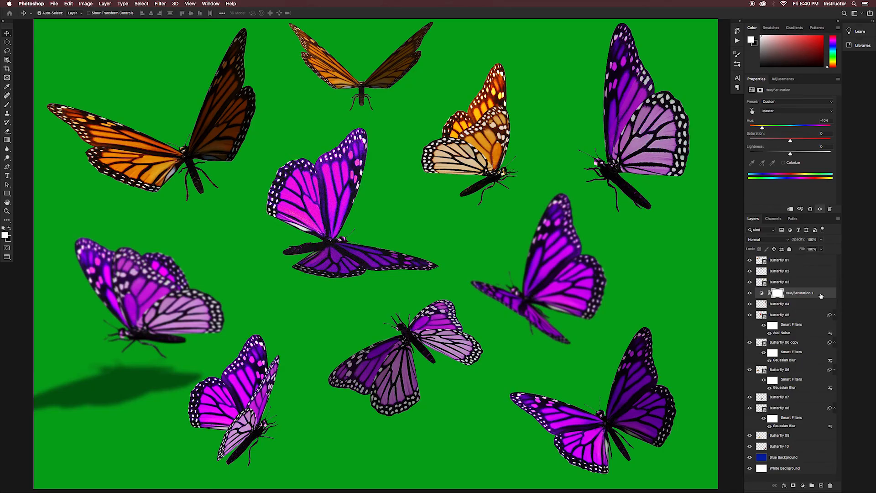
Step: In the butterflies document, move Hue/Saturation 1 above Butterfly 01 and group the layers Butterfly 01 through Butterfly 10 as "Butterflies"
{"action": "left_click_drag", "start_coordinate": [821, 296], "coordinate": [820, 260]}
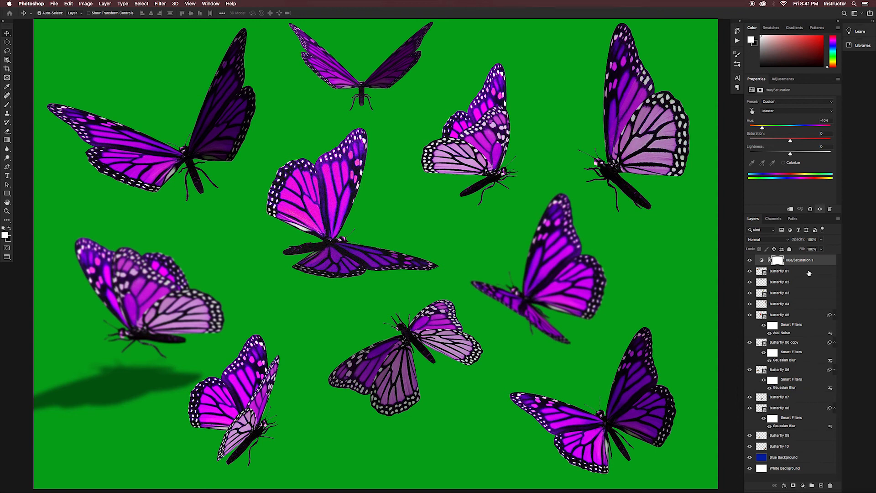
{"action": "left_click", "coordinate": [809, 273]}
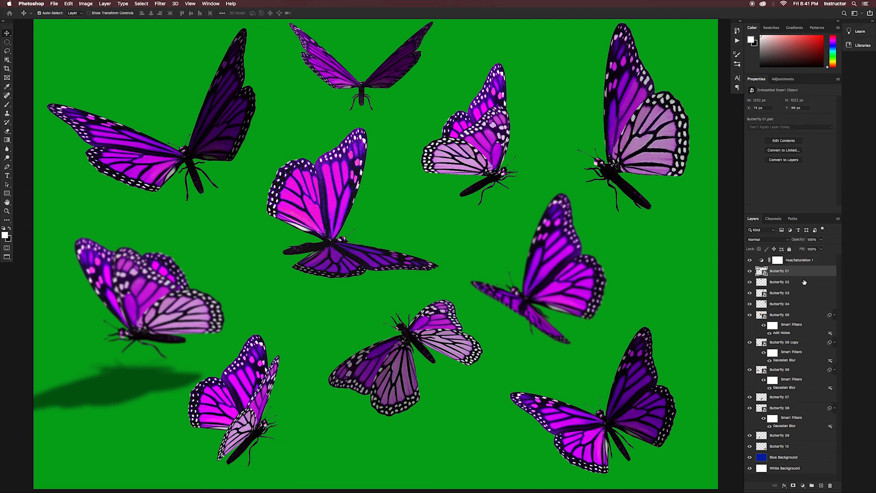
{"action": "left_click", "coordinate": [804, 282], "text": "shift"}
{"action": "left_click", "coordinate": [803, 294], "text": "shift"}
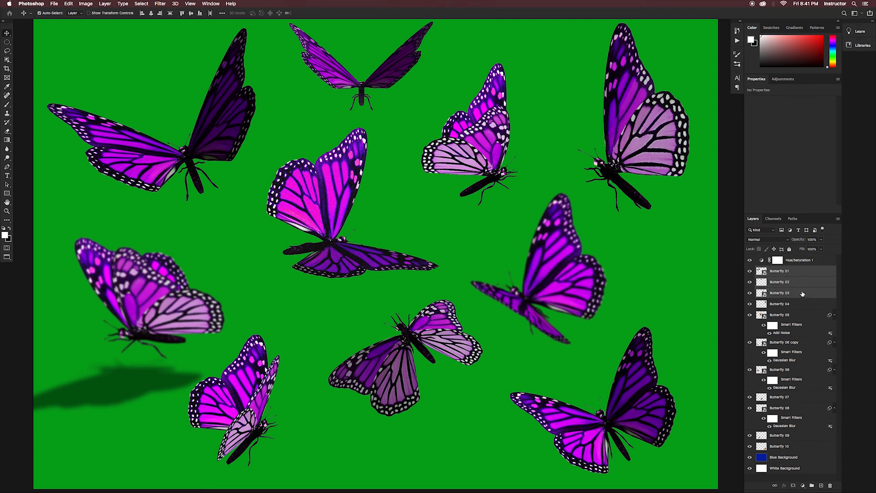
{"action": "left_click", "coordinate": [806, 449], "text": "shift"}
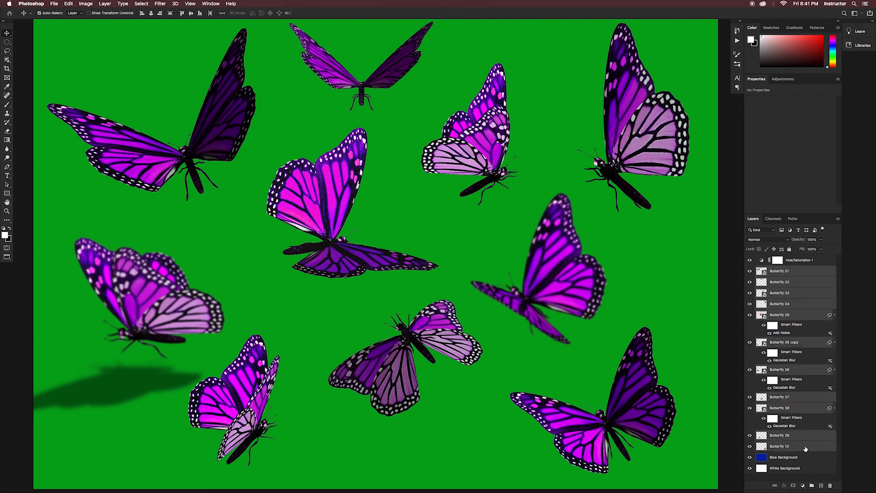
{"action": "right_click", "coordinate": [816, 273]}
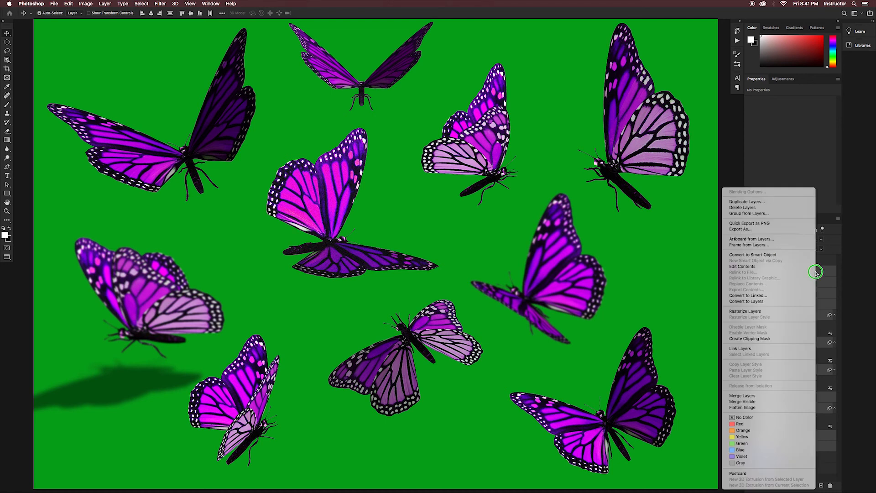
{"action": "left_click", "coordinate": [756, 213]}
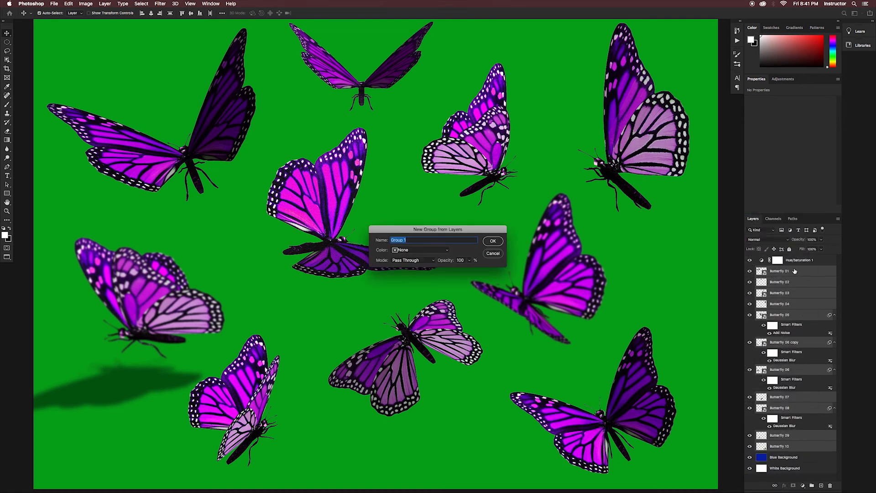
{"action": "type", "text": "Butterflies"}
{"action": "left_click", "coordinate": [492, 241]}
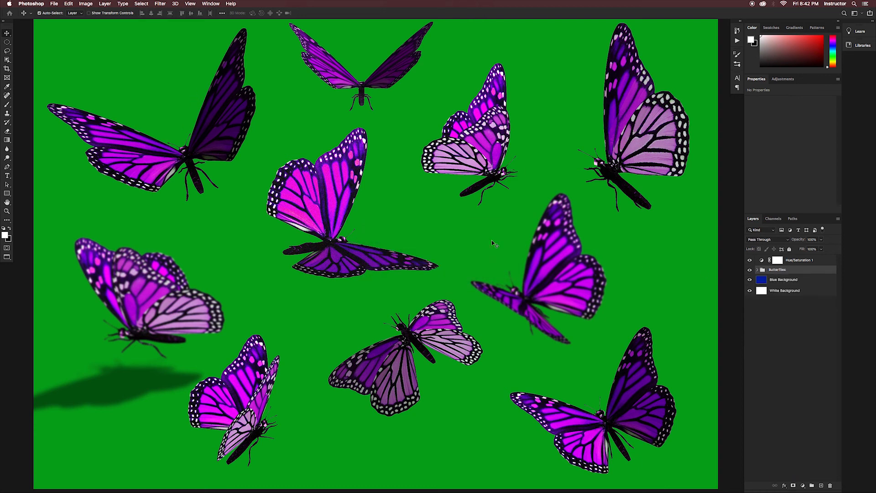
Step: Clip Hue/Saturation 1 to the Butterflies group and set its hue to +153 and saturation to -3
{"action": "right_click", "coordinate": [822, 261]}
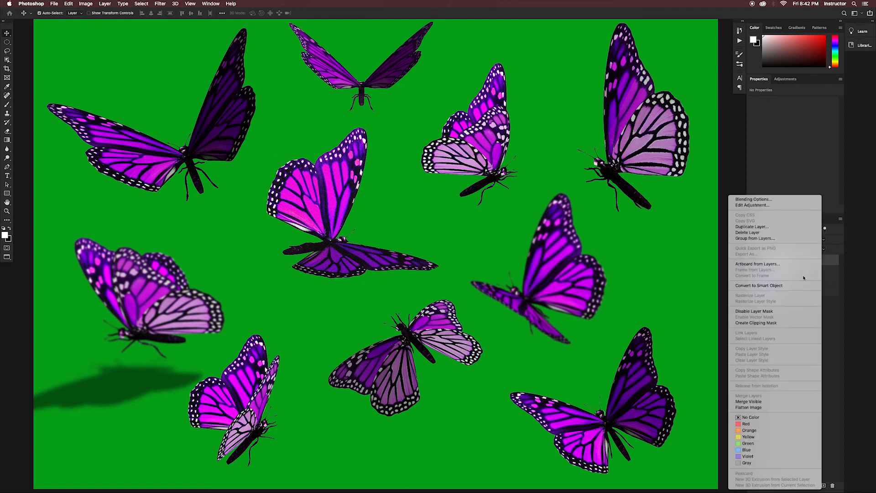
{"action": "left_click", "coordinate": [775, 324]}
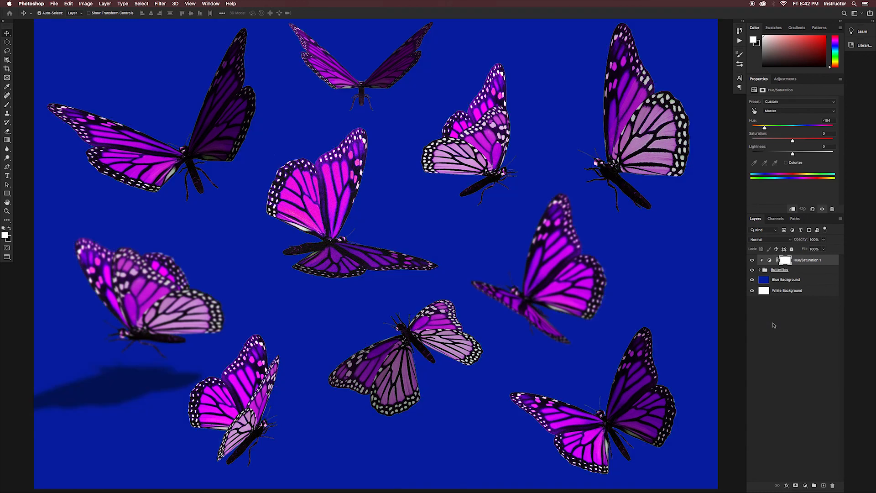
{"action": "left_click", "coordinate": [764, 128]}
{"action": "left_click_drag", "start_coordinate": [765, 128], "coordinate": [825, 134]}
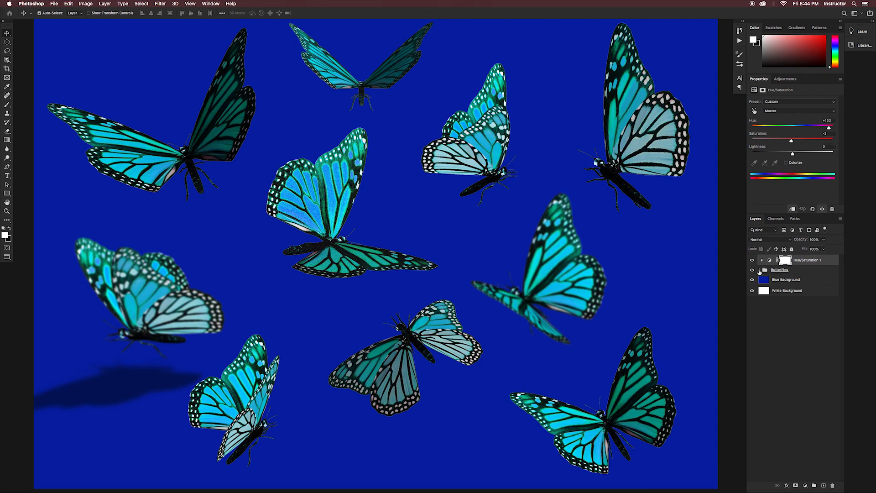
{"action": "left_click", "coordinate": [760, 270]}
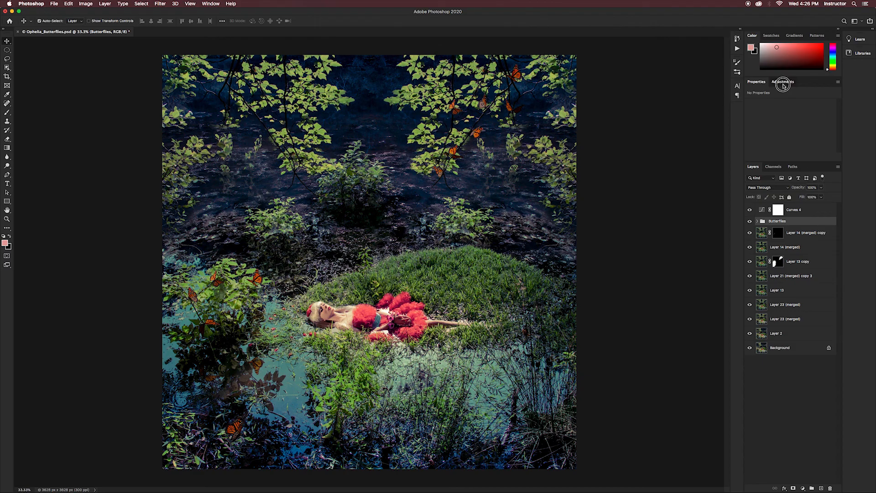
Step: In the Ophelia image, add a Hue/Saturation adjustment clipped to the Butterflies group and shift the butterflies' hue
{"action": "left_click_drag", "start_coordinate": [790, 130], "coordinate": [767, 131]}
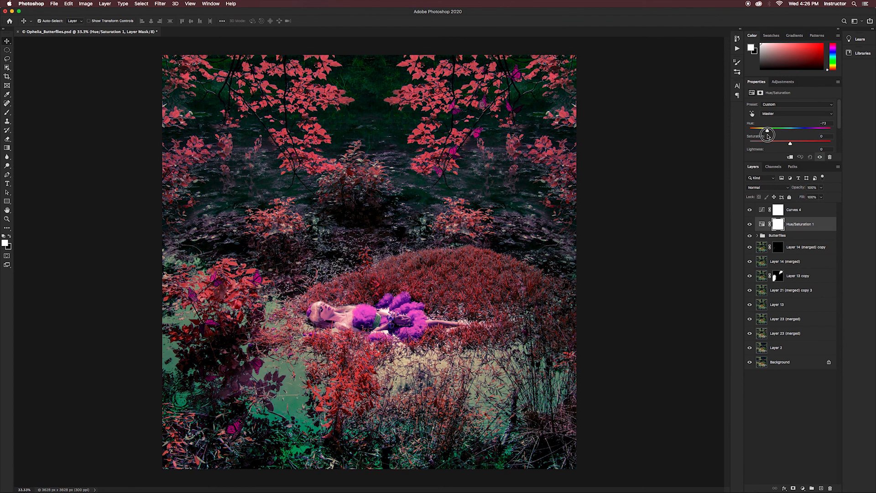
{"action": "right_click", "coordinate": [822, 225]}
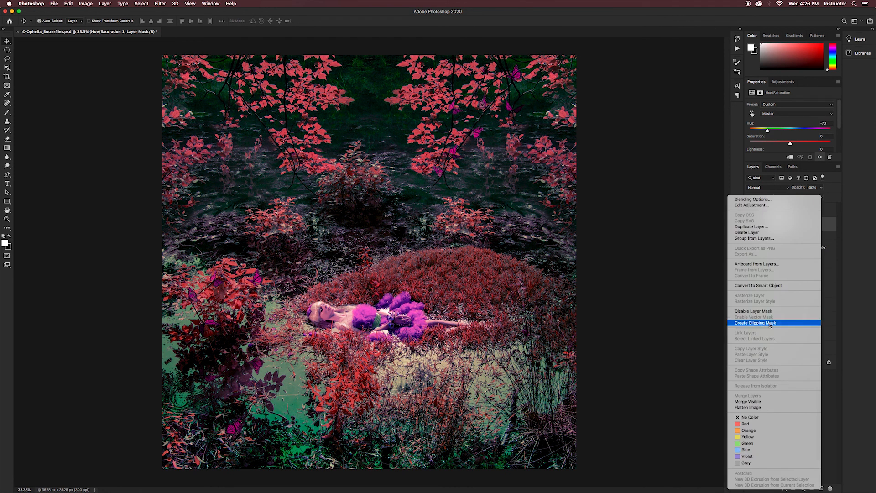
{"action": "left_click", "coordinate": [774, 325]}
{"action": "mouse_move", "coordinate": [767, 131]}
{"action": "left_mouse_down"}
{"action": "mouse_move", "coordinate": [831, 134]}
{"action": "mouse_move", "coordinate": [770, 137]}
{"action": "left_mouse_up"}
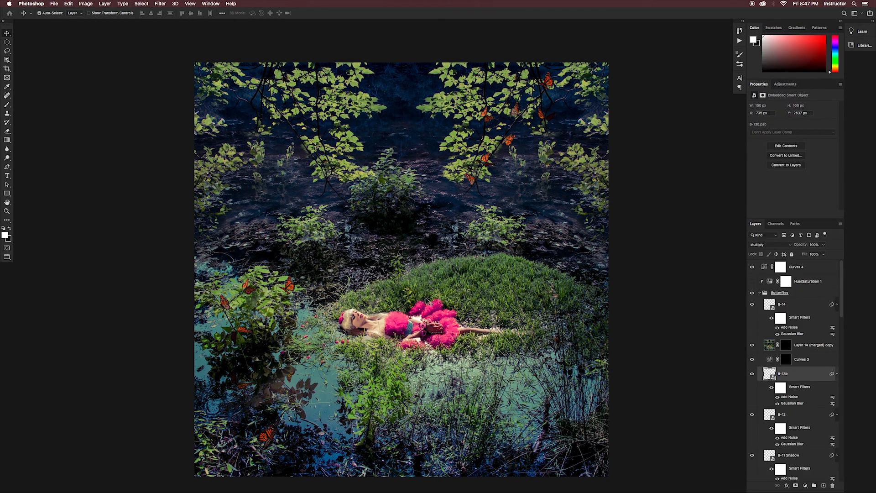